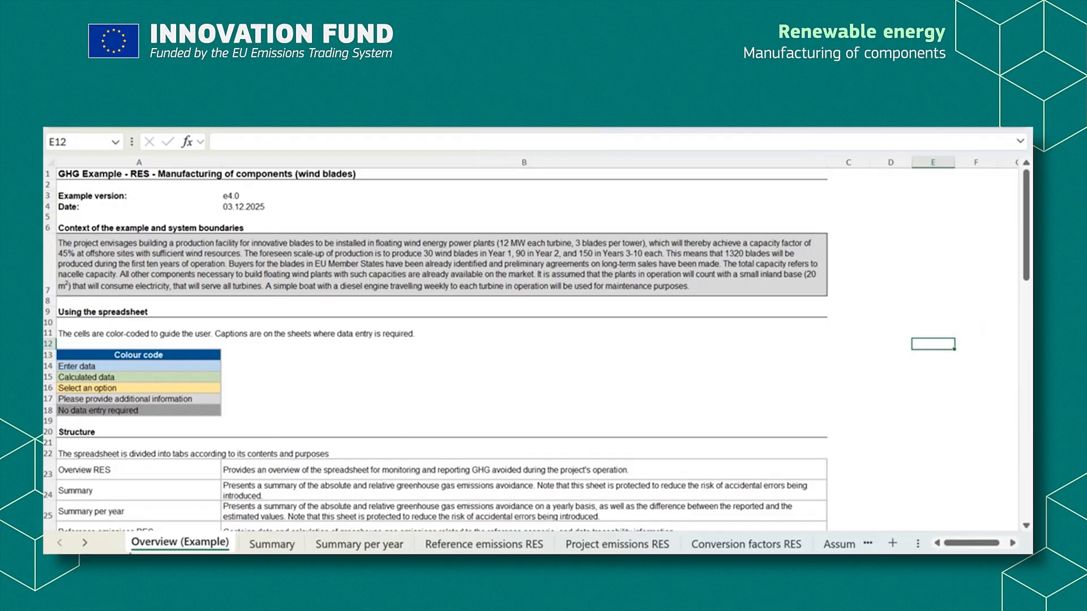
# Step: Check the workbook's list of sheets and each entry of the colour code legend on the Overview (Example) sheet
pyautogui.rightClick(84, 545)
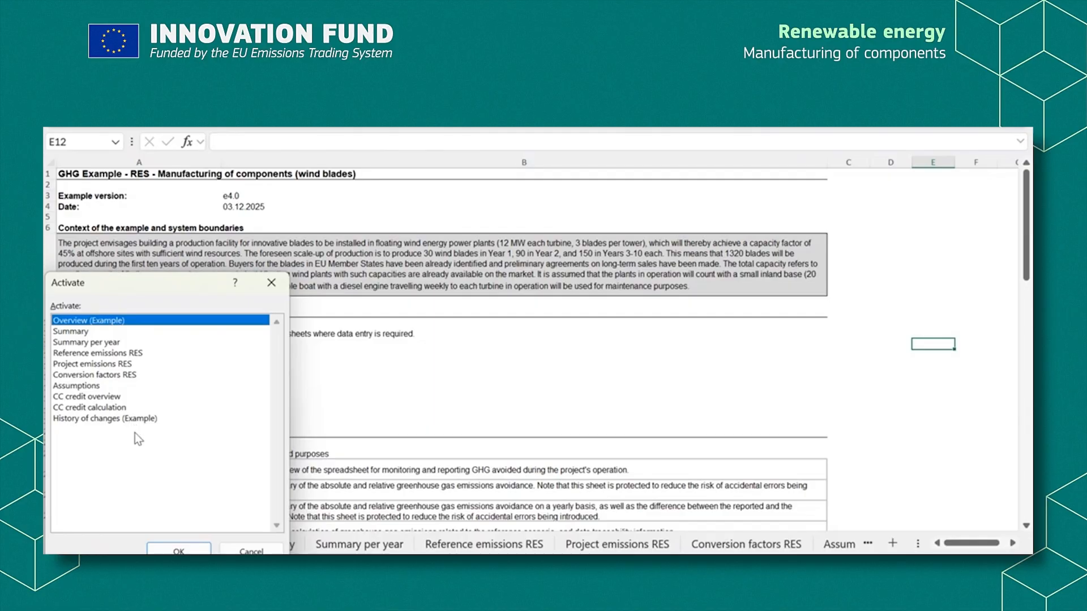
pyautogui.click(193, 551)
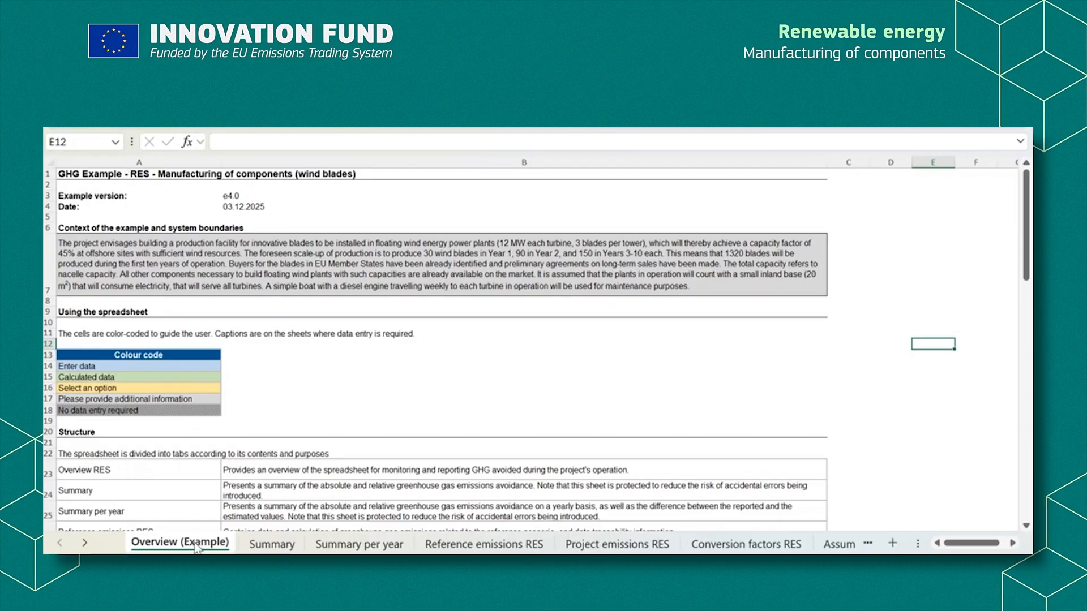
pyautogui.click(216, 366)
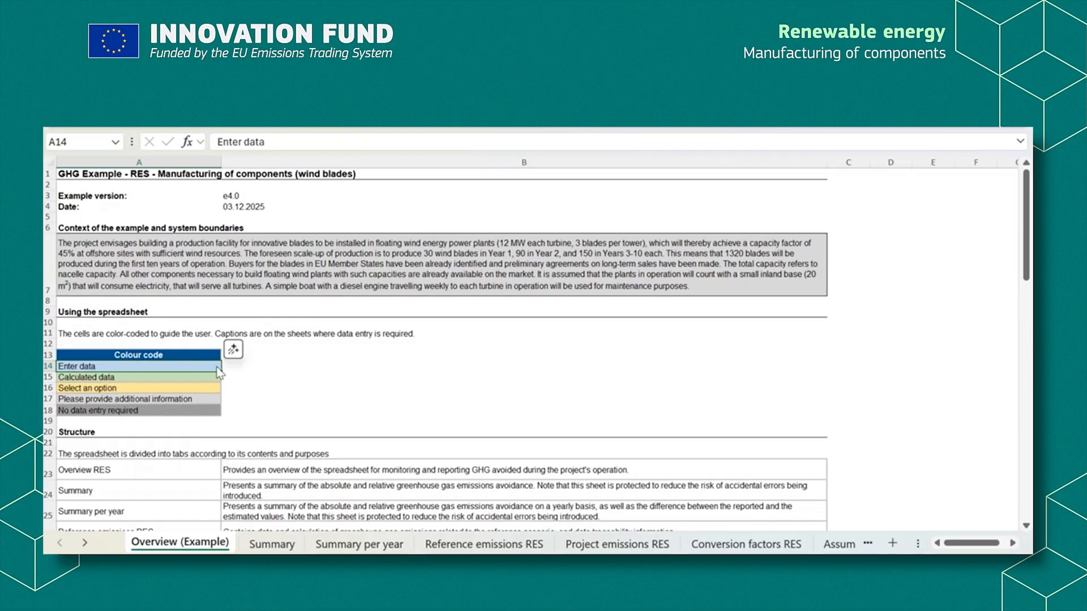
pyautogui.click(210, 378)
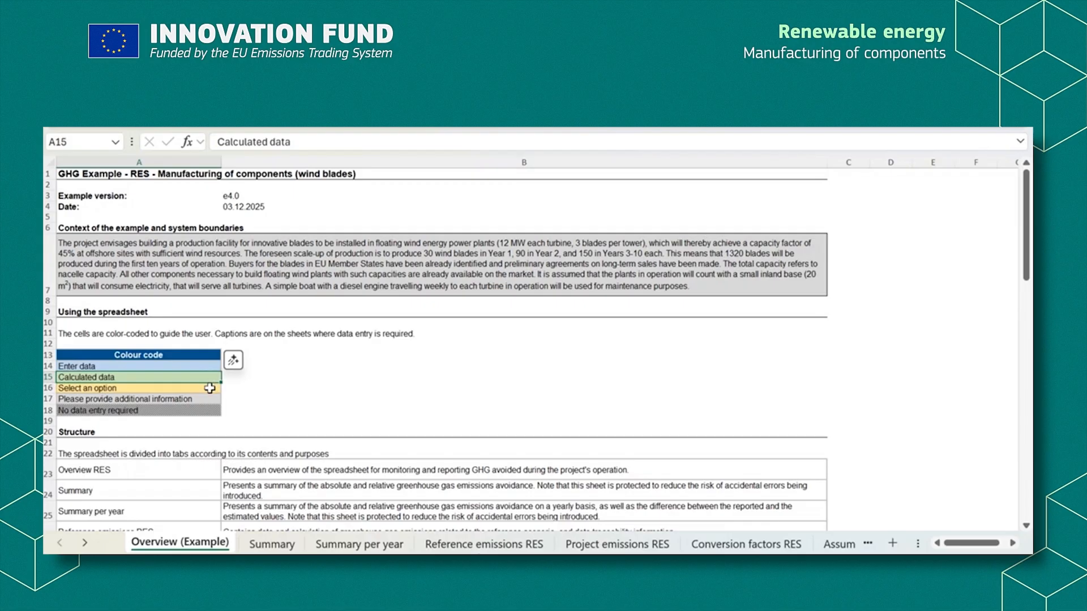
pyautogui.click(210, 388)
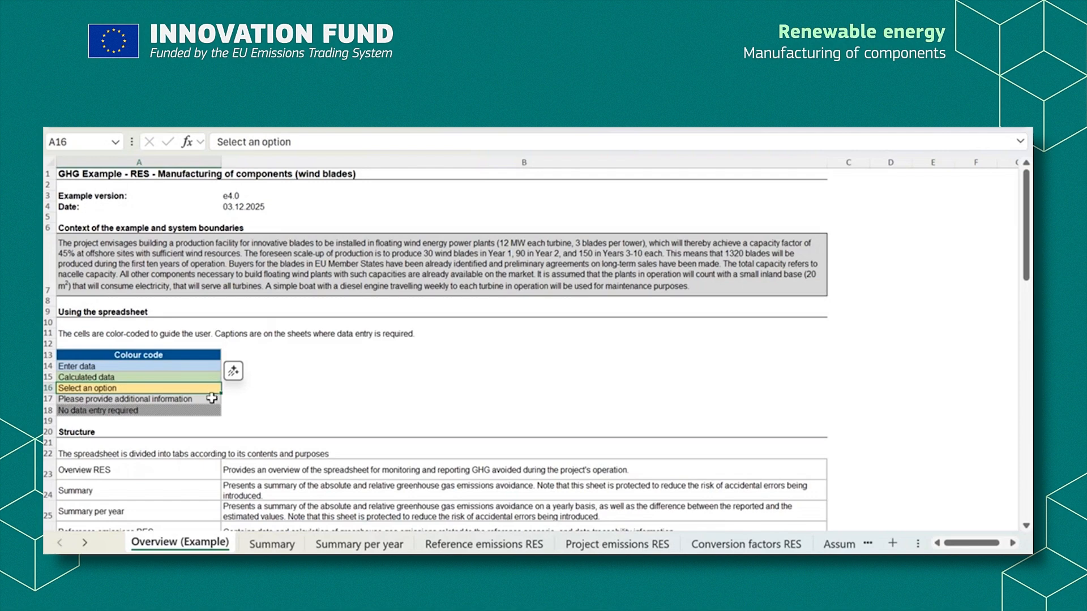
pyautogui.click(212, 399)
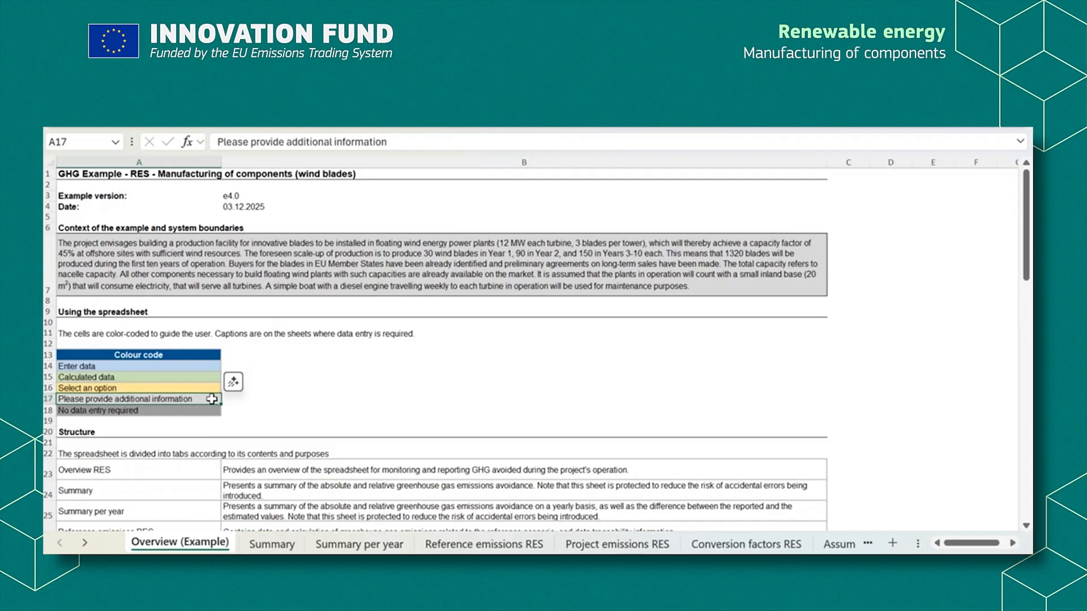
pyautogui.click(211, 409)
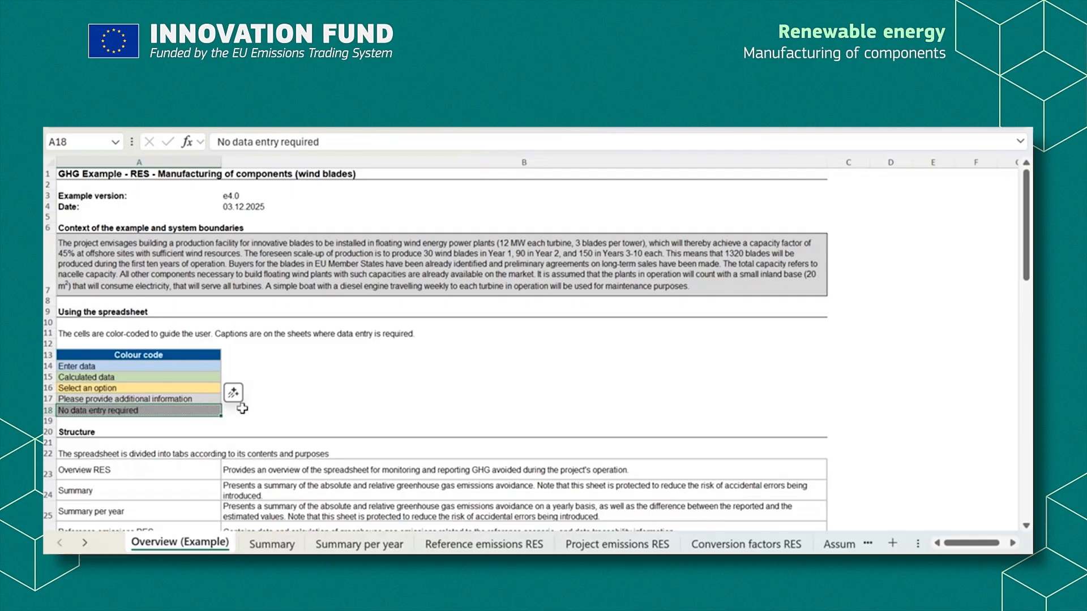
# Step: Read through the overview's structure table, definitions and list of RES sectors with their respective products
pyautogui.scroll(-3, 291, 414)
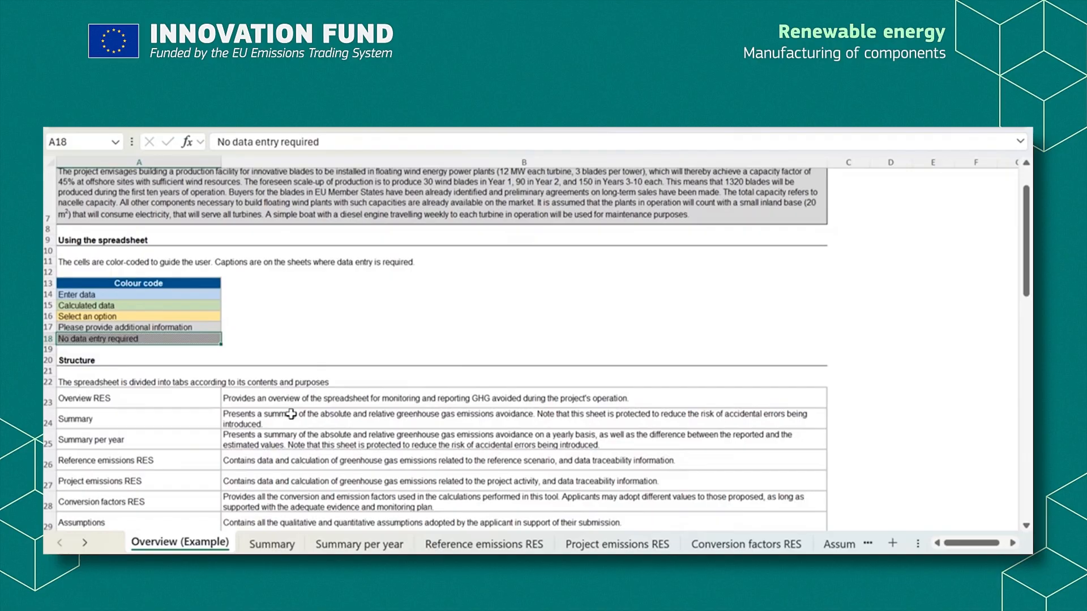
pyautogui.scroll(-6, 291, 414)
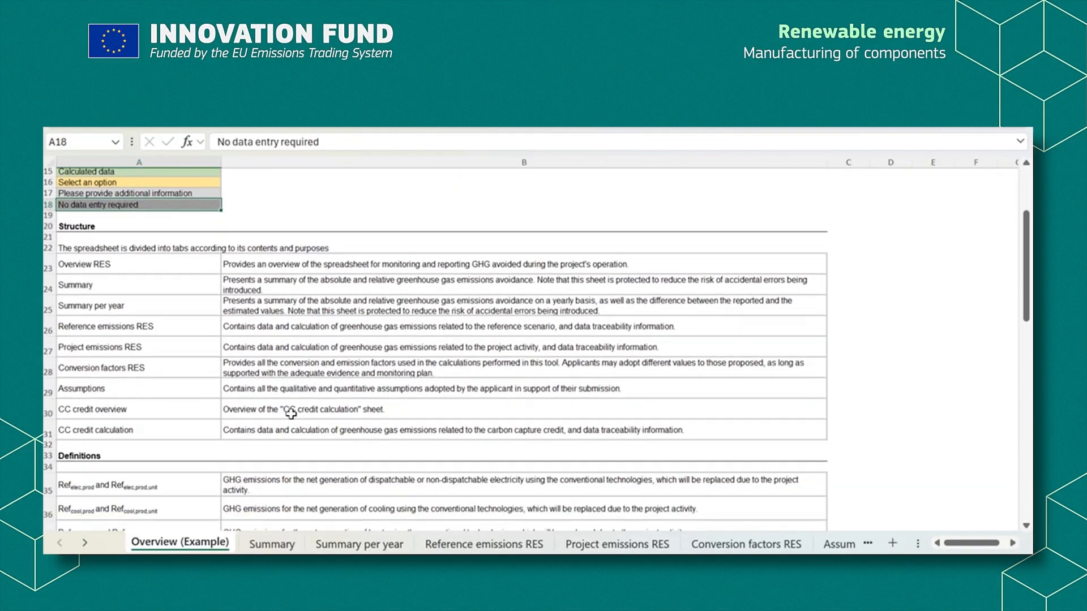
pyautogui.scroll(-2, 291, 414)
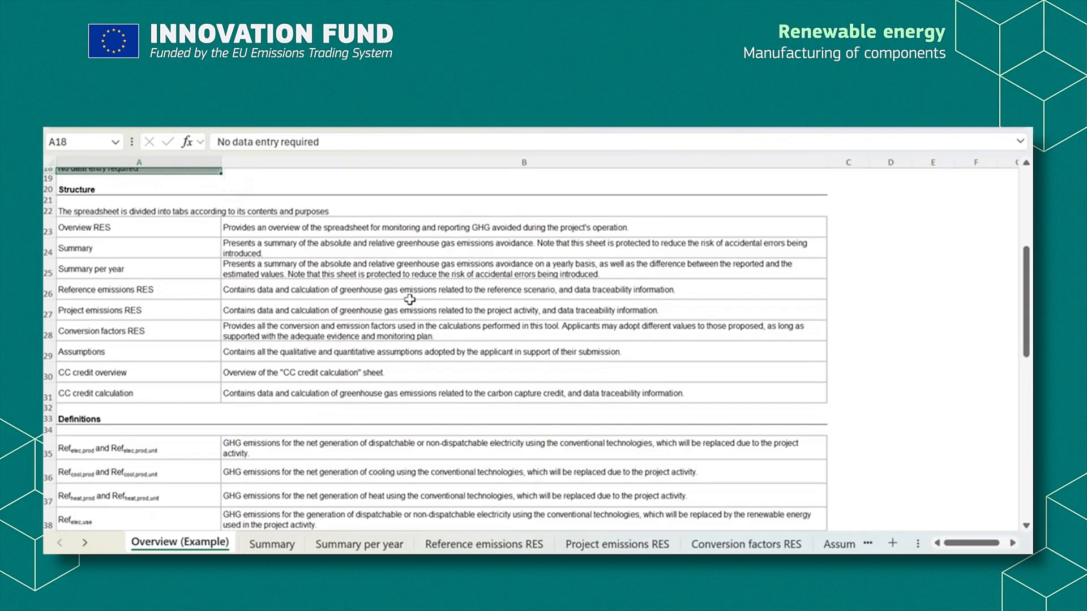
pyautogui.scroll(-5, 287, 446)
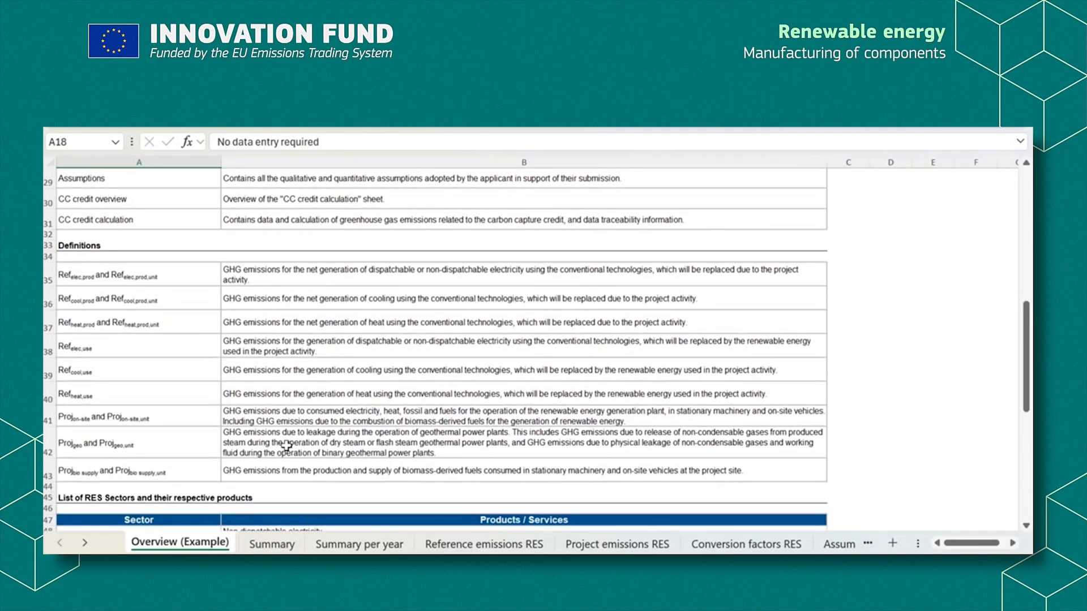
pyautogui.scroll(-6, 224, 427)
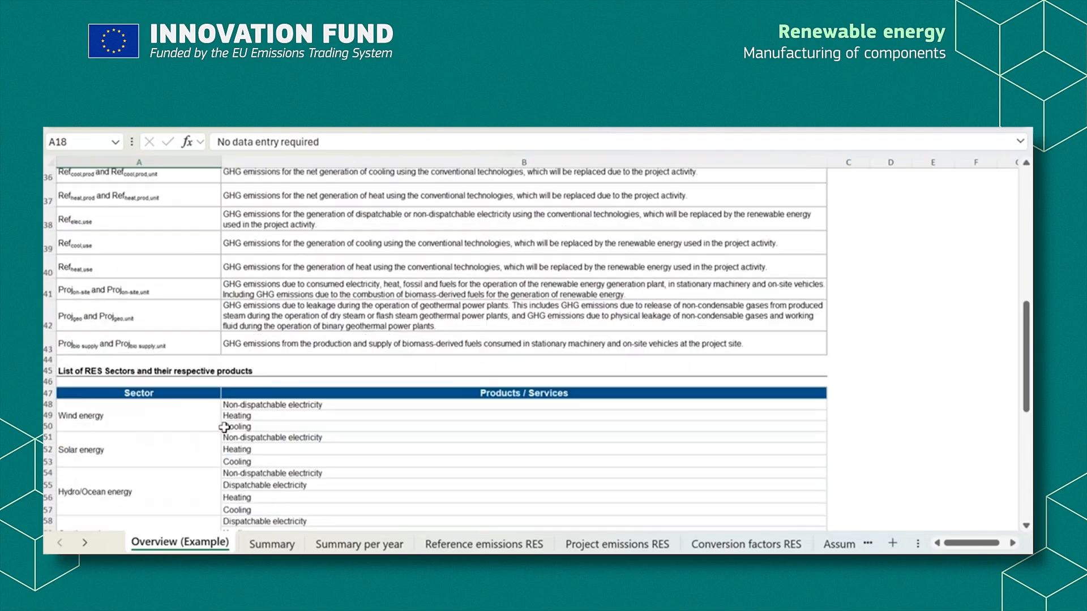
pyautogui.scroll(-2, 224, 427)
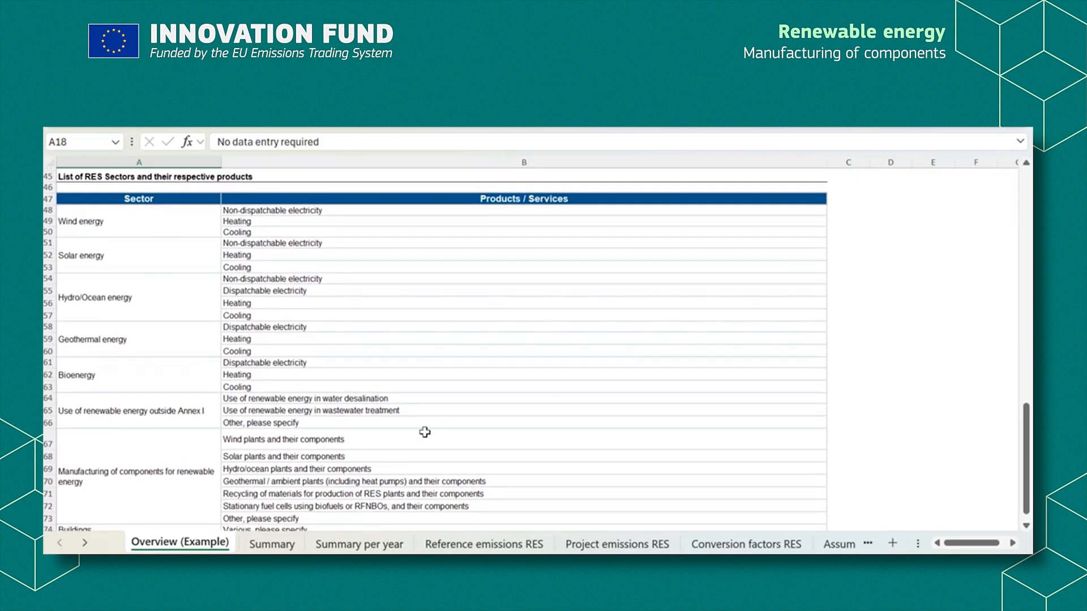
# Step: Select the project description under Context of the example and system boundaries for reading
pyautogui.scroll(6, 554, 403)
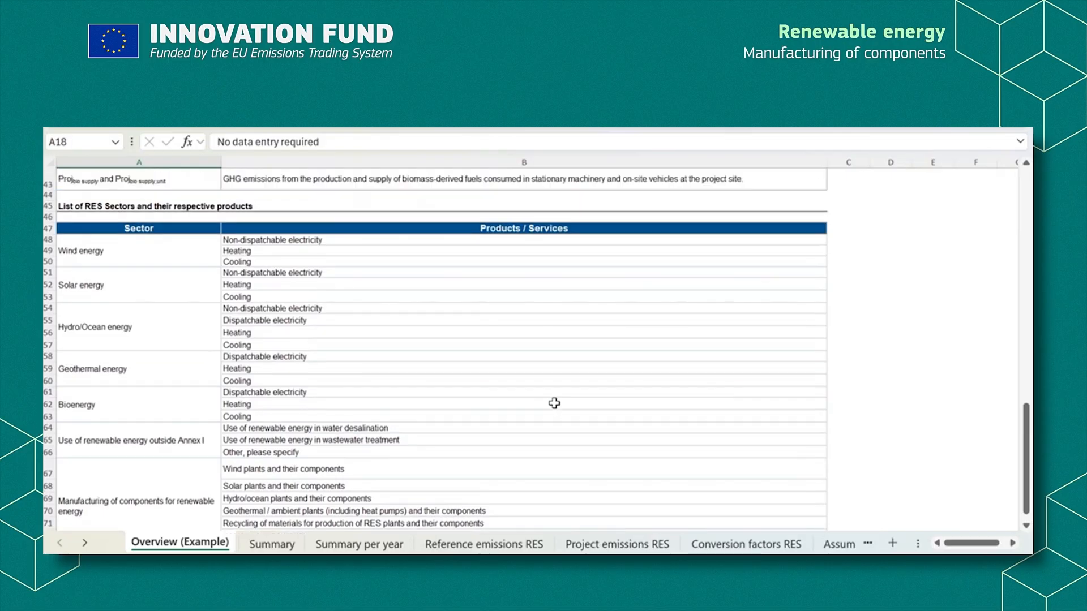
pyautogui.scroll(9, 554, 406)
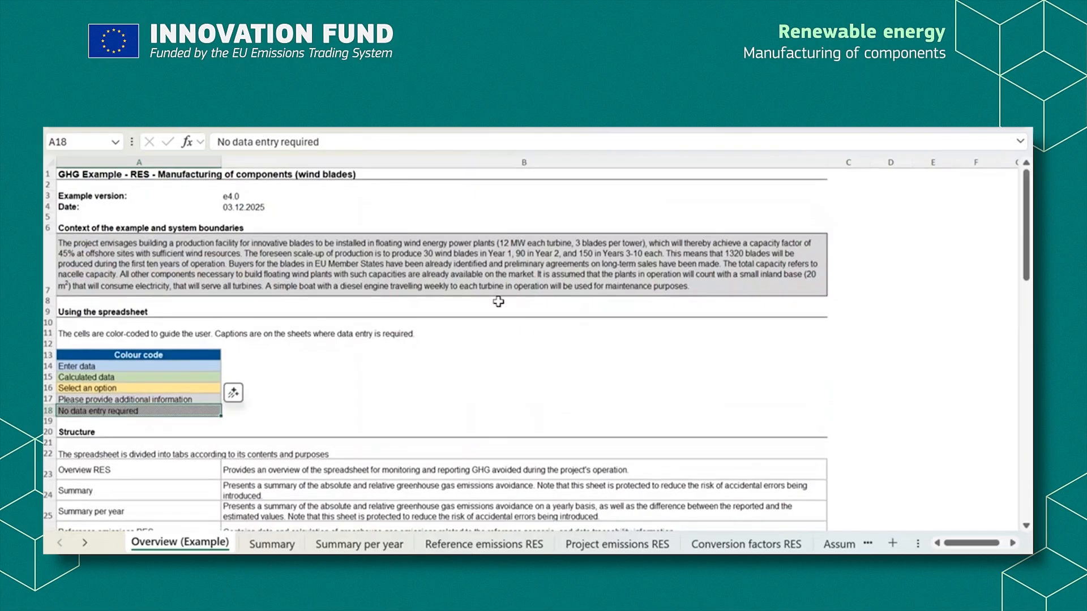
pyautogui.click(483, 274)
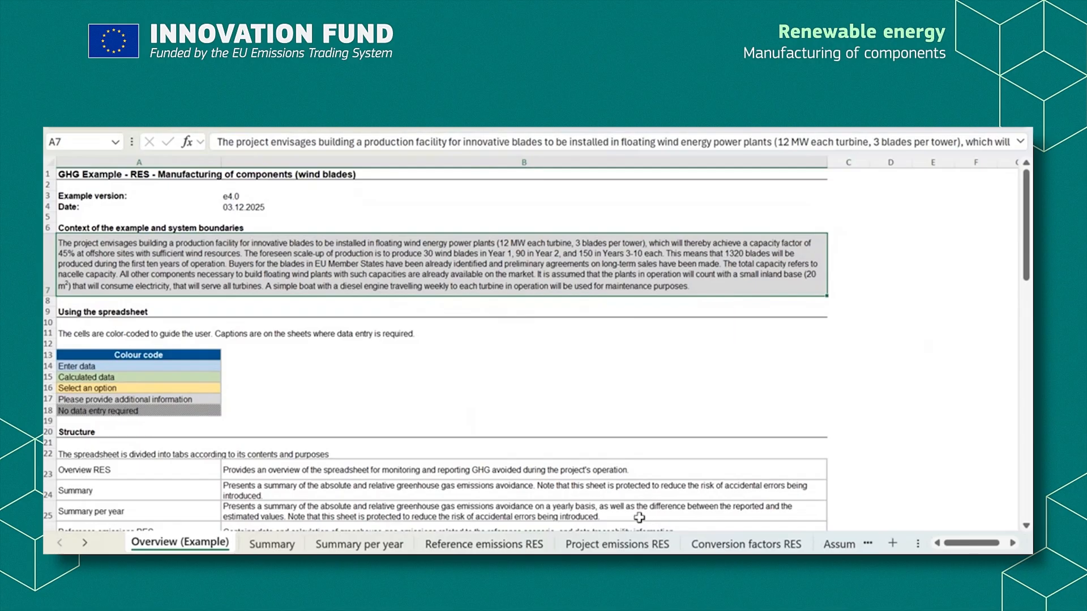
# Step: Examine the absolute and relative GHG emission avoidance results on the Summary sheet
pyautogui.click(271, 544)
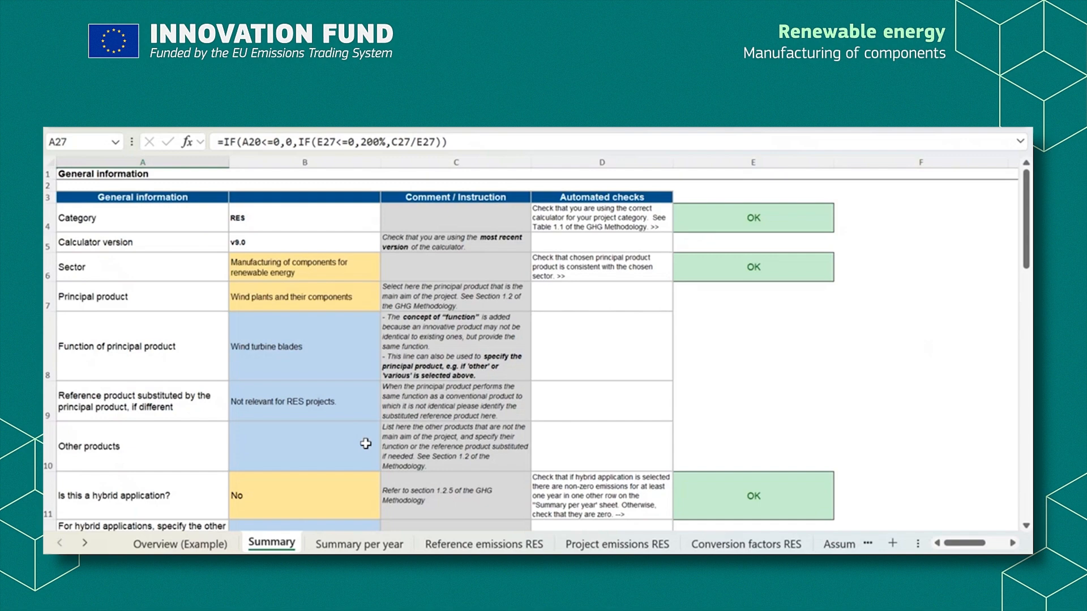
pyautogui.scroll(-2, 366, 443)
pyautogui.scroll(-3, 366, 444)
pyautogui.scroll(-2, 366, 443)
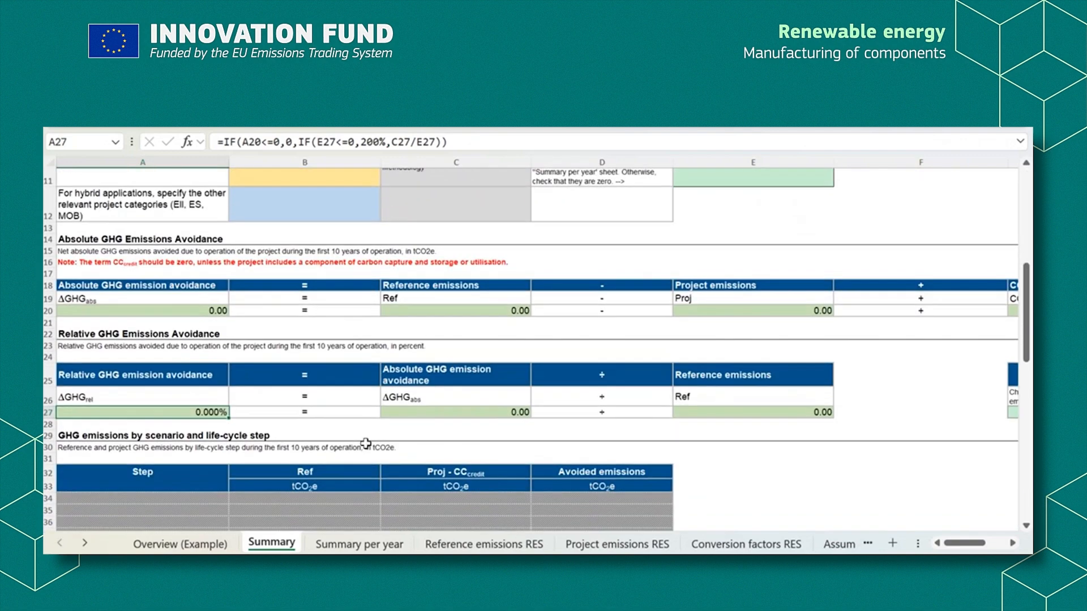
pyautogui.click(211, 284)
pyautogui.moveTo(211, 284); pyautogui.dragTo(210, 308)
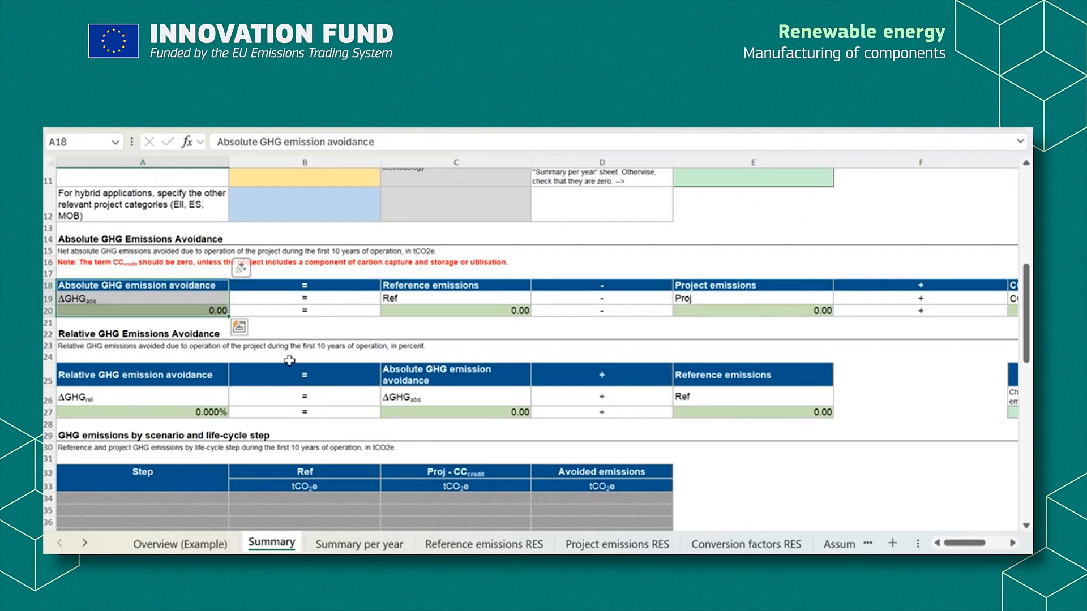
pyautogui.moveTo(209, 374); pyautogui.dragTo(206, 412)
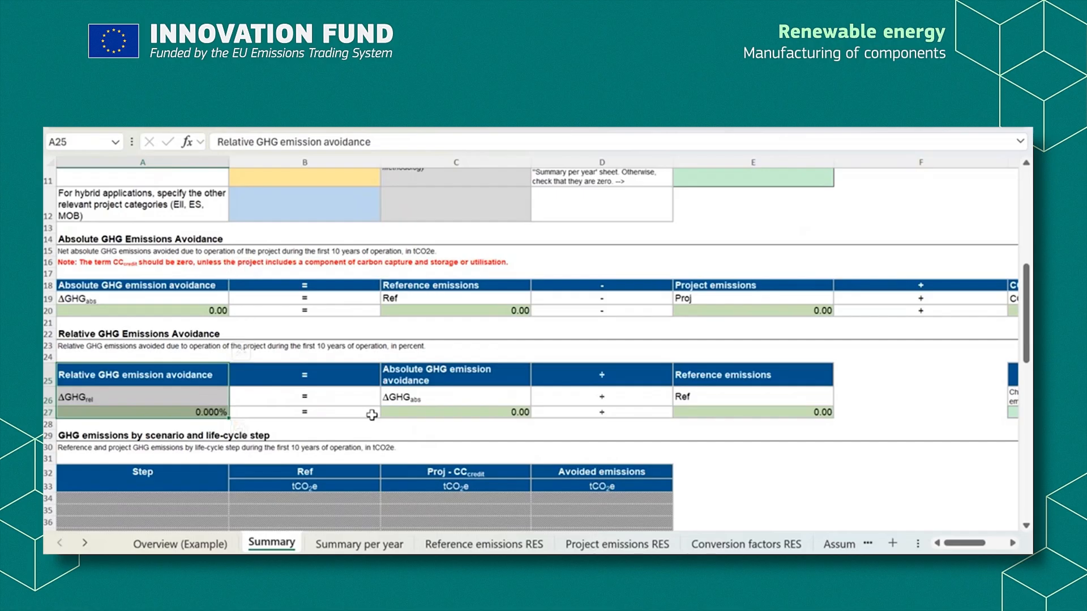
# Step: Review the Summary sheet's general information, including the options available for the sector and the principal product
pyautogui.scroll(2, 372, 415)
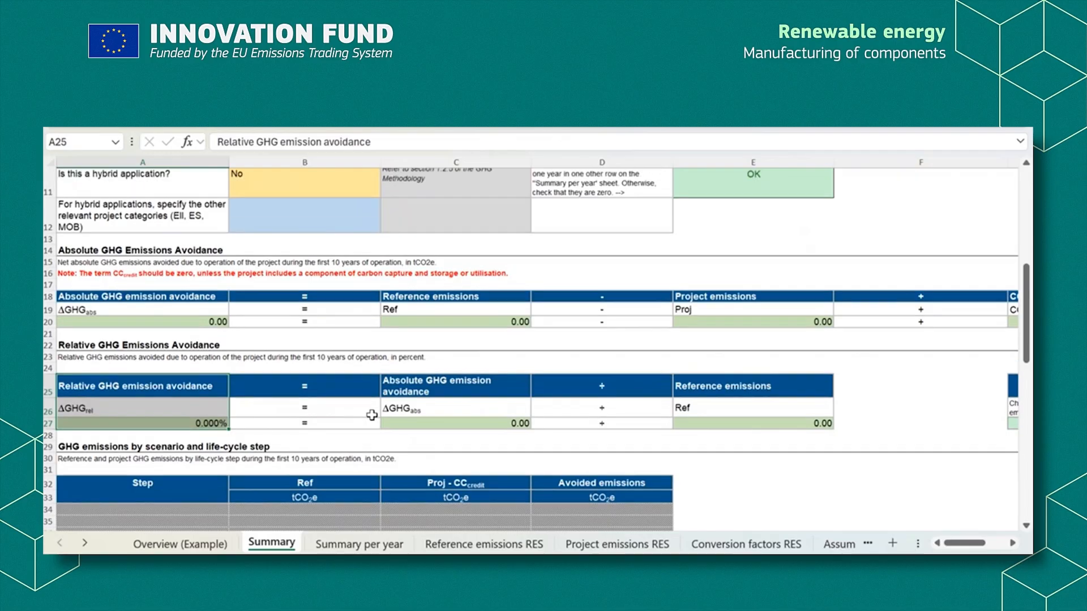
pyautogui.scroll(2, 372, 414)
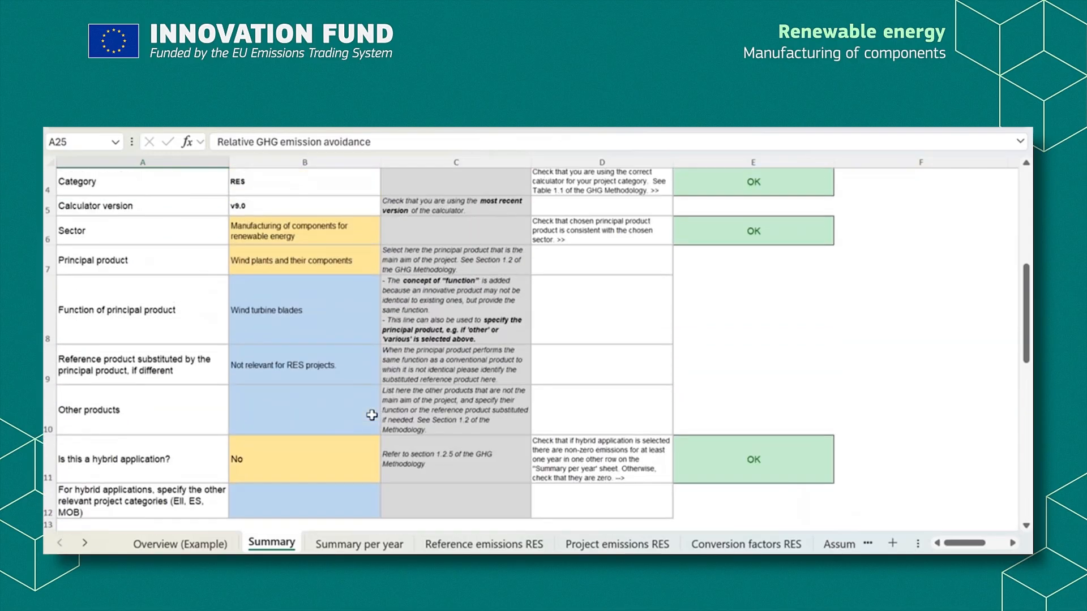
pyautogui.scroll(2, 372, 415)
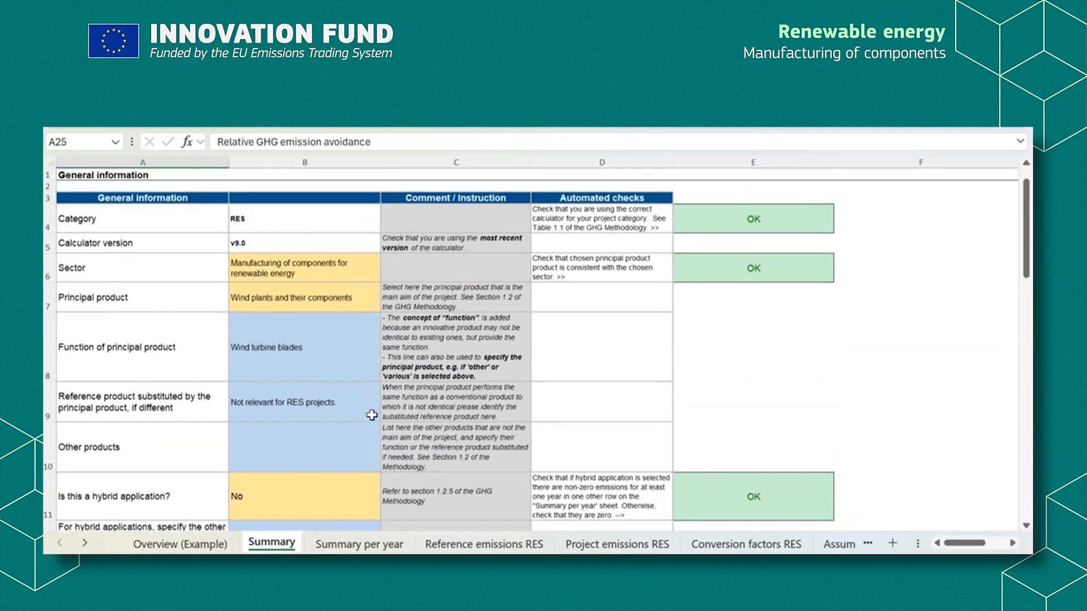
pyautogui.click(368, 275)
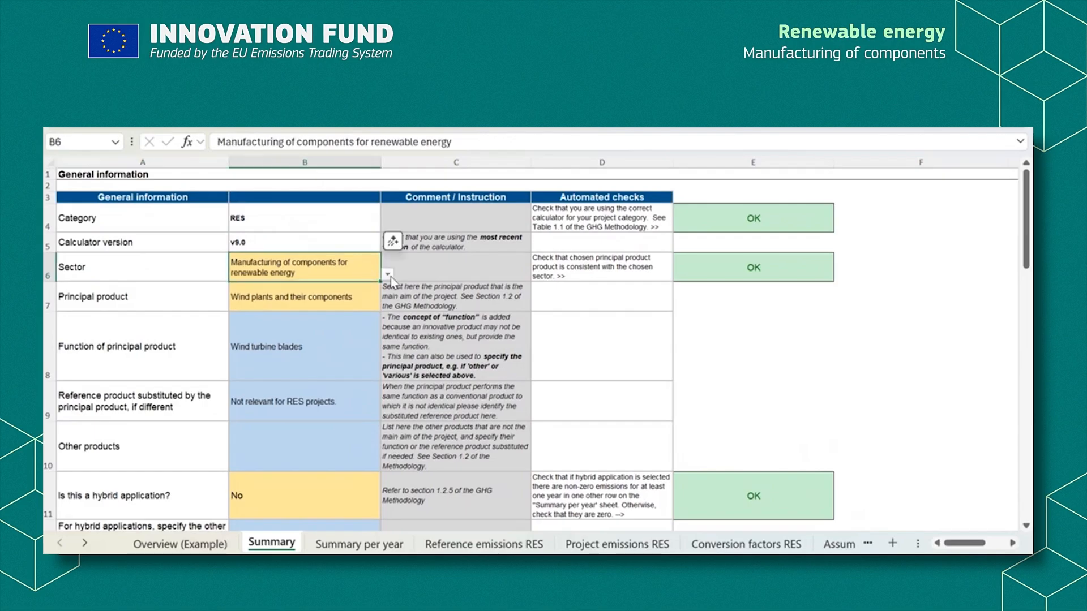
pyautogui.click(387, 274)
pyautogui.click(345, 264)
pyautogui.click(343, 289)
pyautogui.click(388, 306)
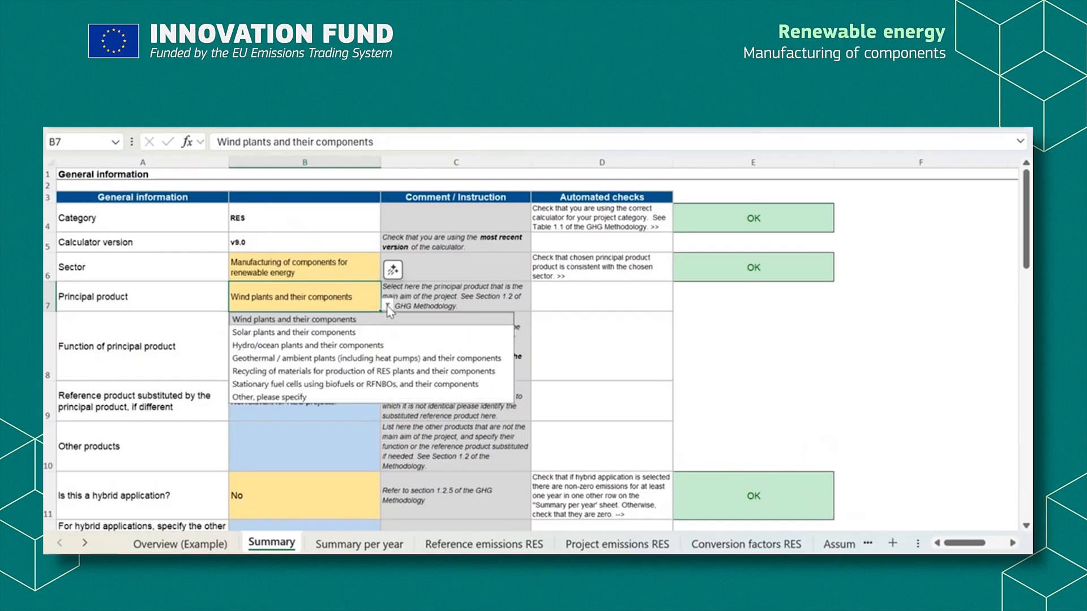
pyautogui.click(425, 307)
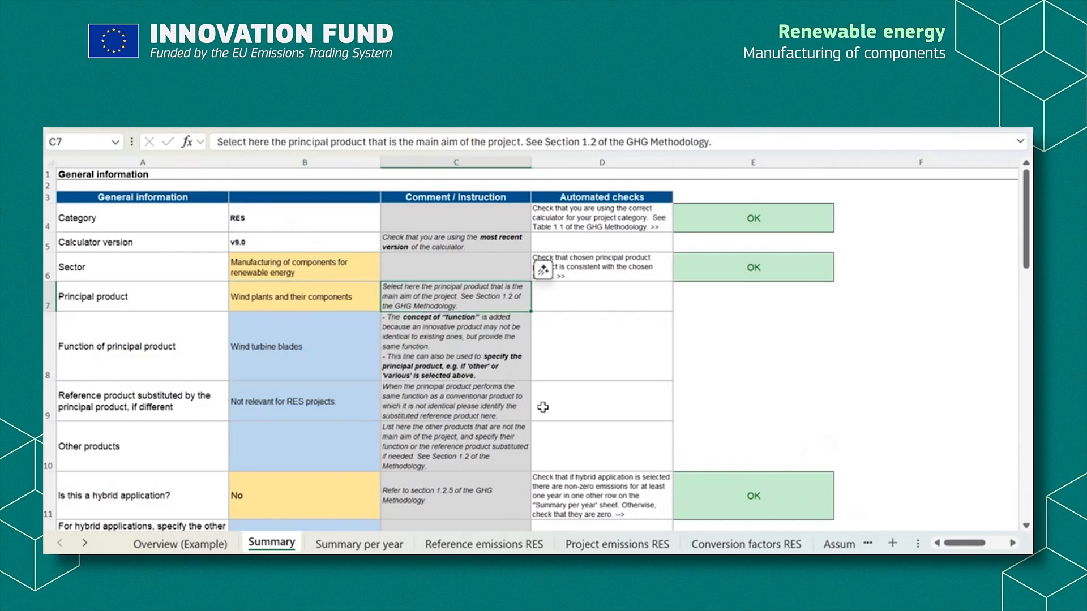
# Step: View the Assumptions sheet from its first data rows on blades, towers and turbine power
pyautogui.click(836, 544)
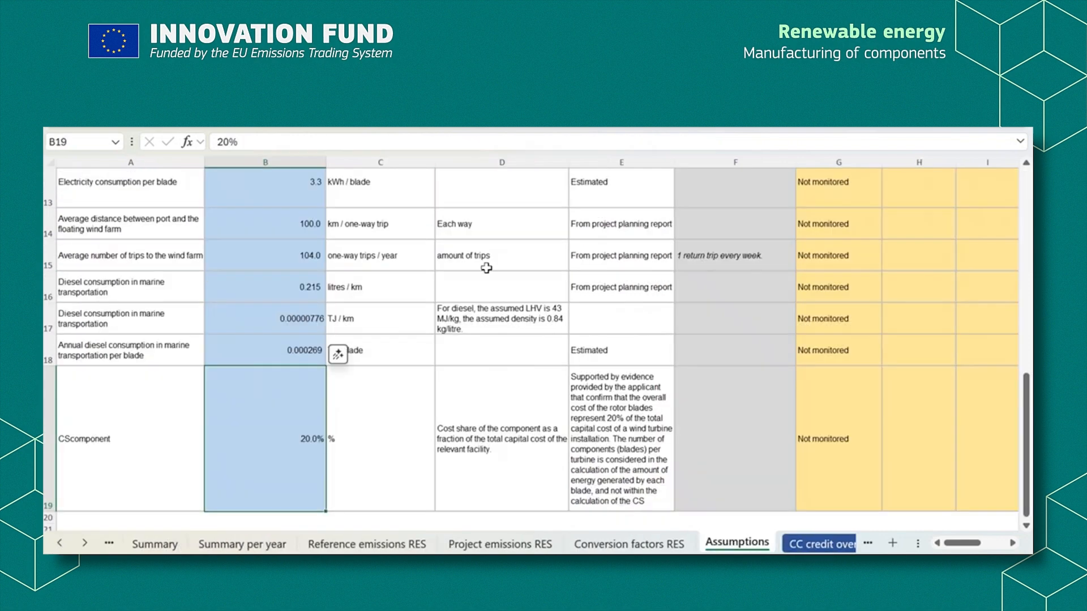
pyautogui.scroll(1, 486, 268)
pyautogui.scroll(5, 487, 268)
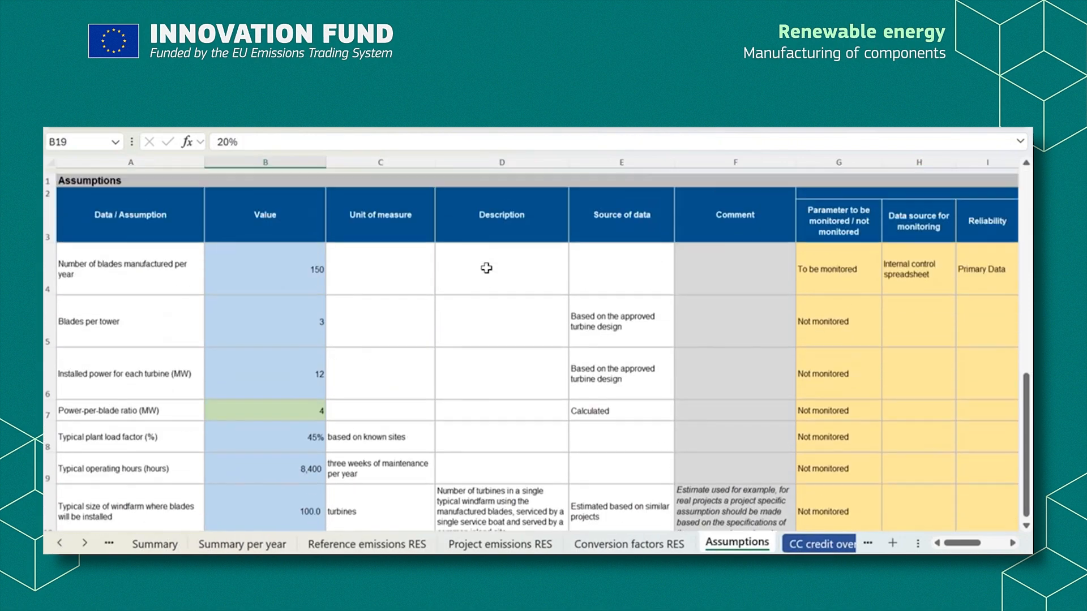
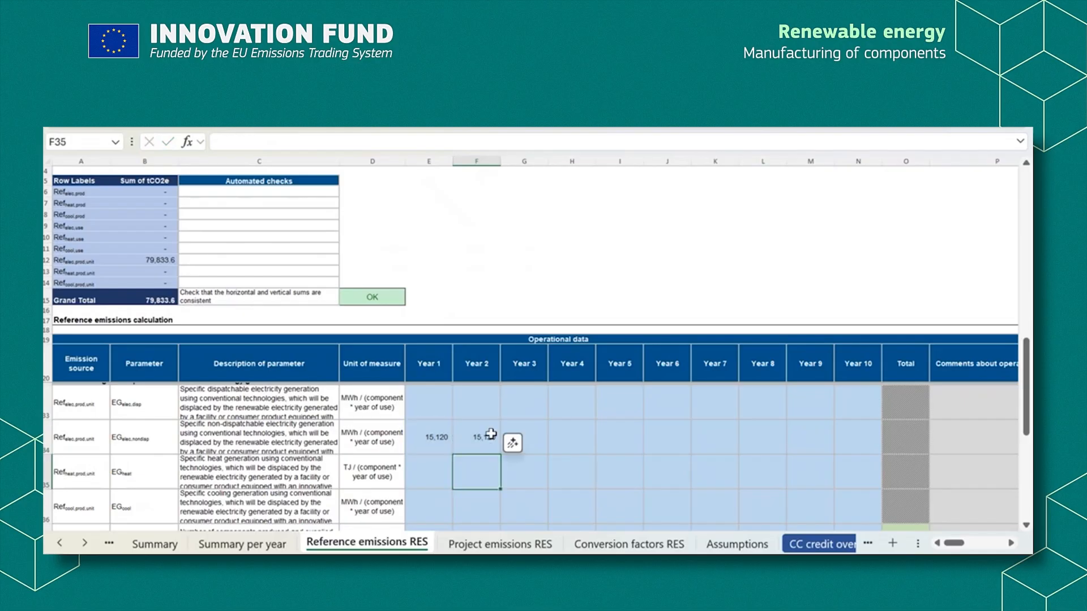
# Step: Fill the Year 2 formula =$E$34 of the non-dispatchable electricity parameter across through Year 10
pyautogui.click(491, 435)
pyautogui.moveTo(503, 455); pyautogui.dragTo(868, 440)
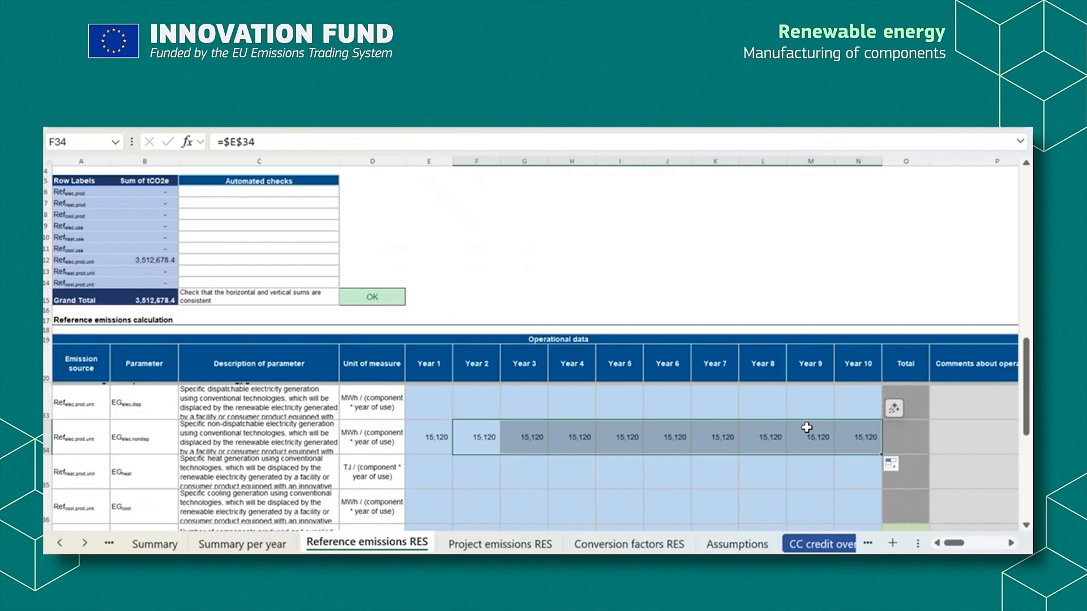
# Step: Inspect the multiplier rows N, UP and CScomponent of the reference emissions calculation, including their Year 1 inputs
pyautogui.scroll(-1, 421, 457)
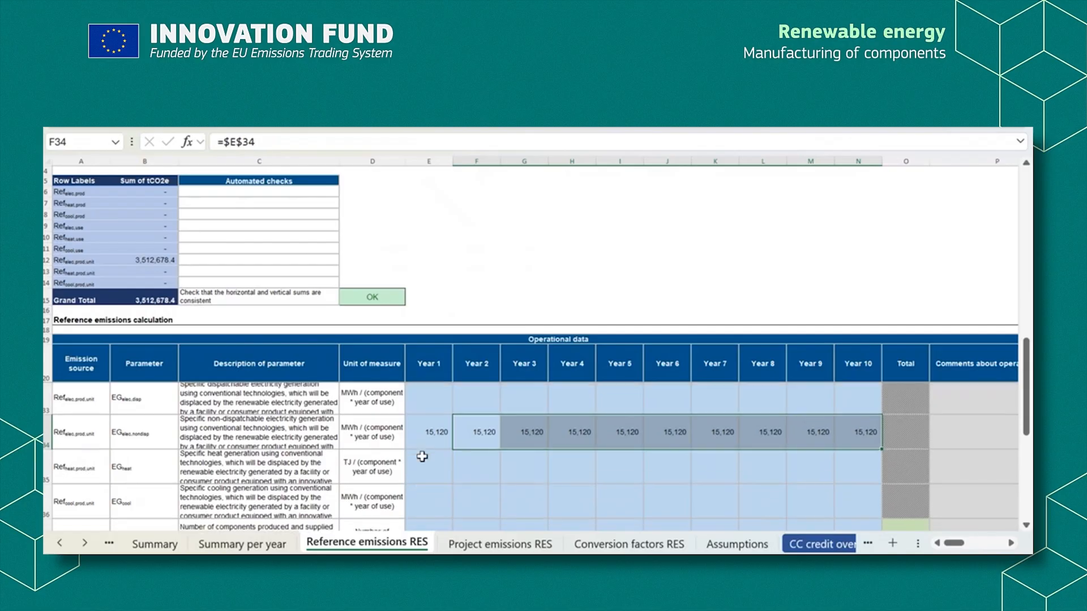
pyautogui.scroll(-3, 421, 457)
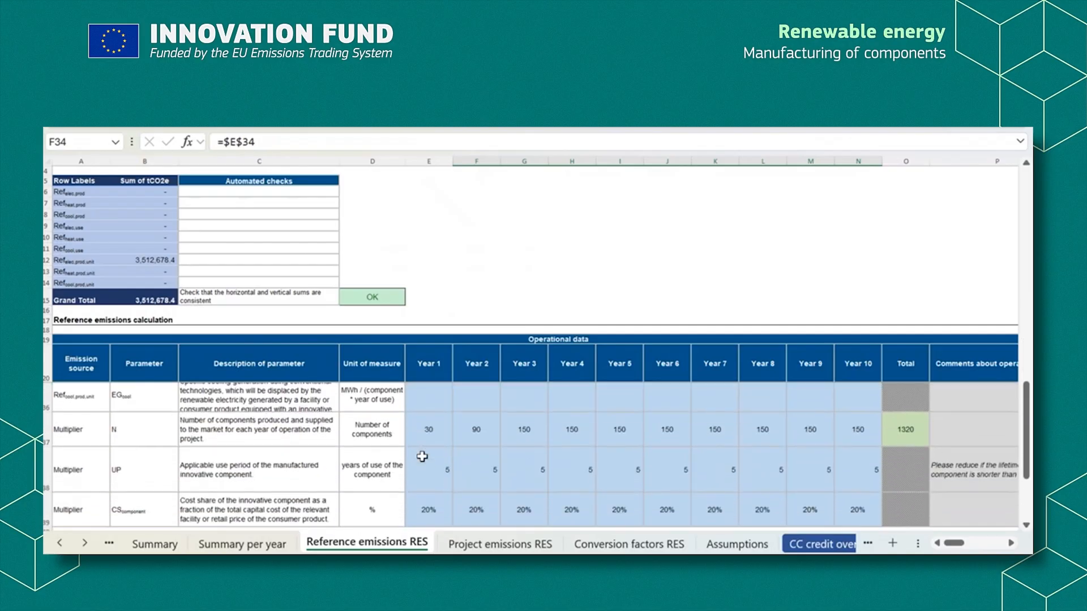
pyautogui.moveTo(429, 430); pyautogui.dragTo(479, 434)
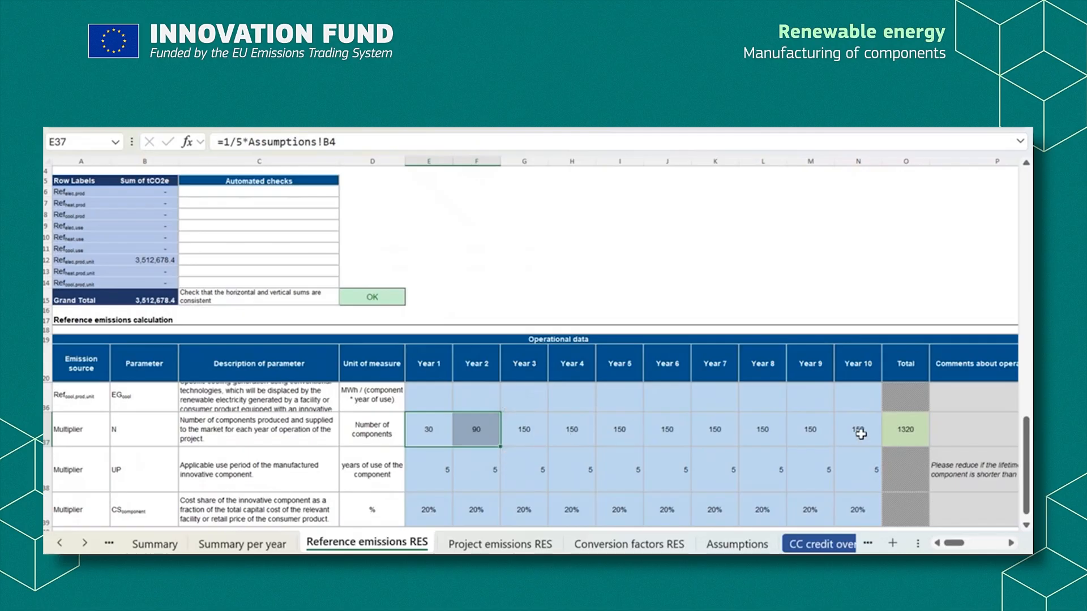
pyautogui.click(439, 477)
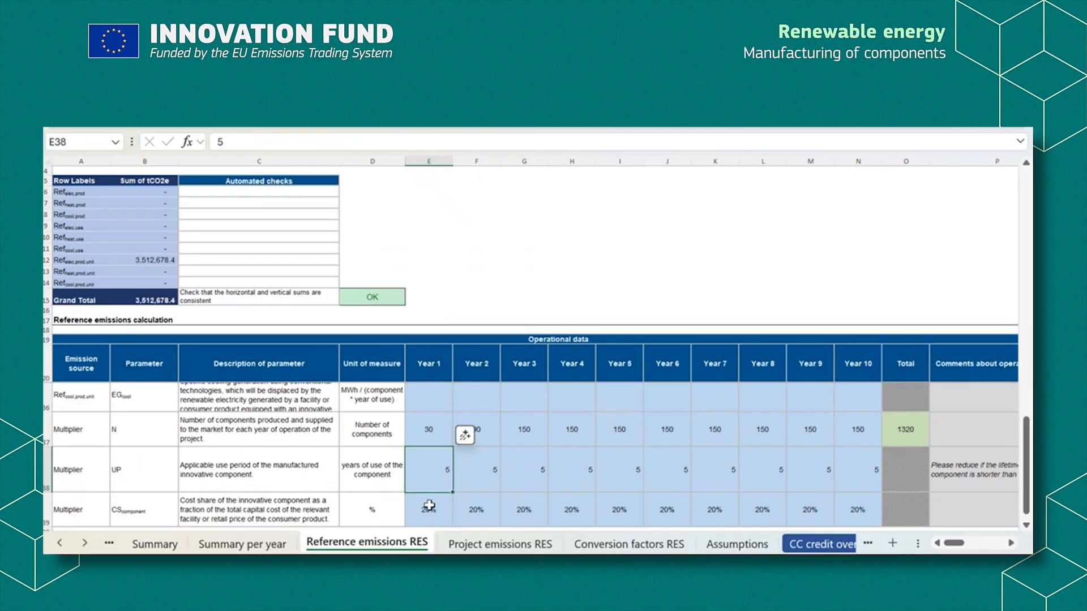
pyautogui.scroll(-2, 428, 495)
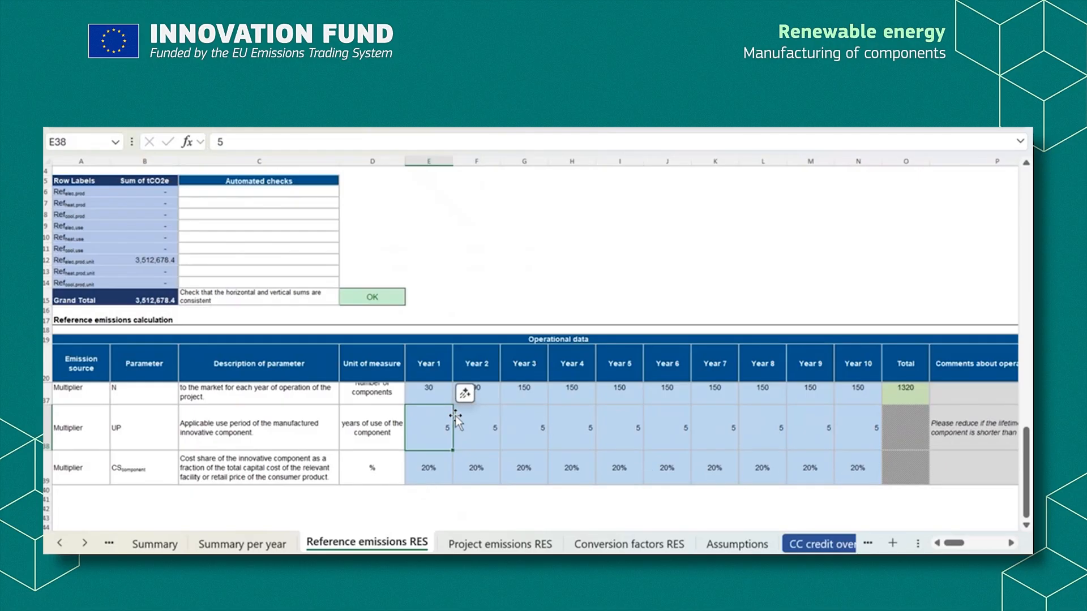
# Step: Inspect the Year 1 GHG emissions formula of the non-dispatchable electricity row in the reference scenario
pyautogui.scroll(3, 658, 432)
pyautogui.scroll(2, 660, 432)
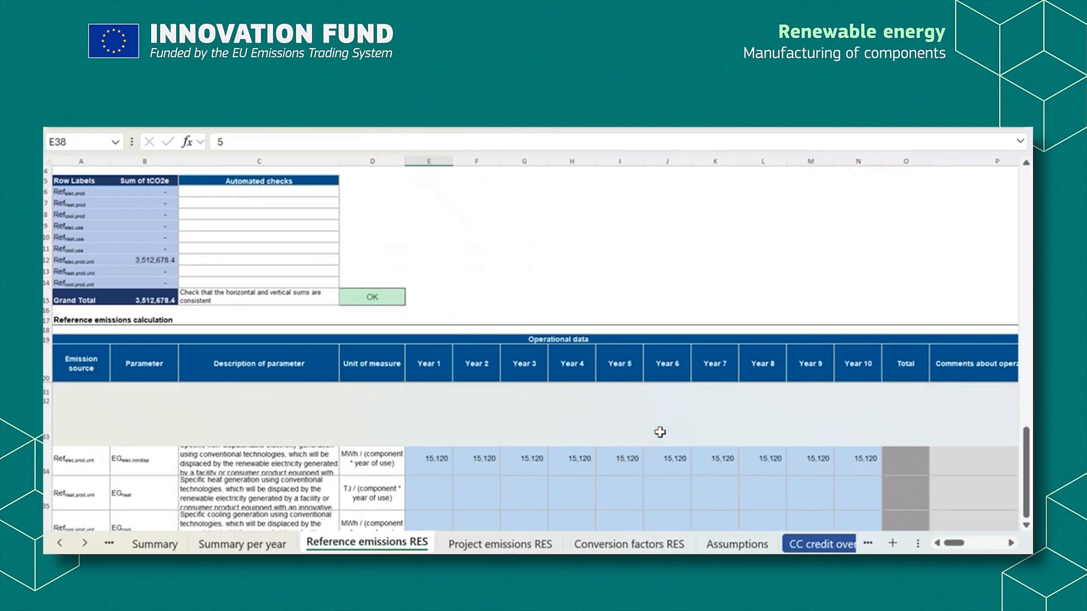
pyautogui.hscroll(4, 660, 432)
pyautogui.hscroll(6, 660, 432)
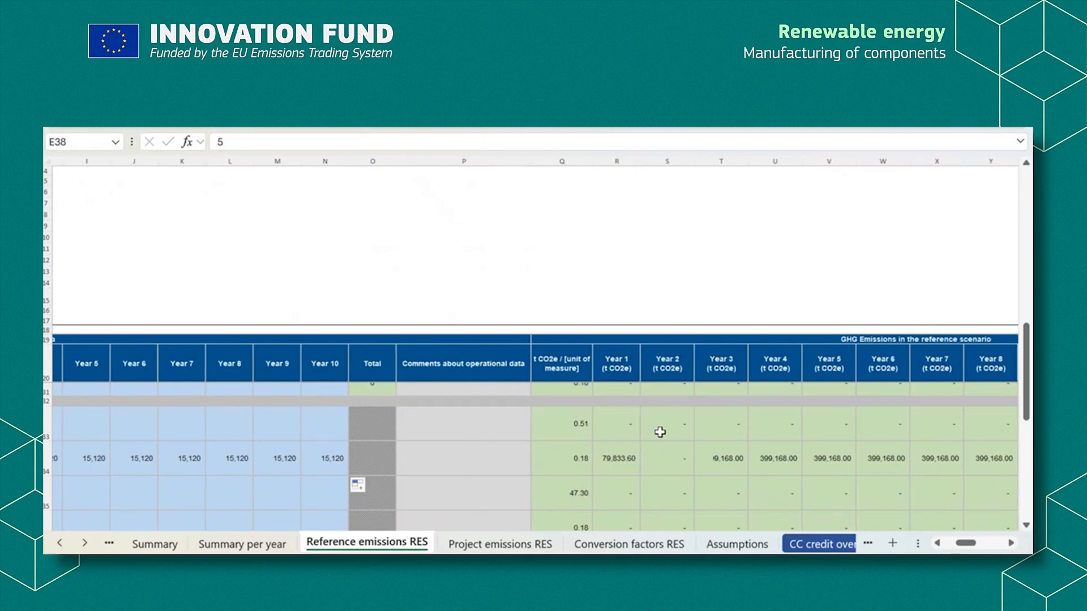
pyautogui.doubleClick(626, 454)
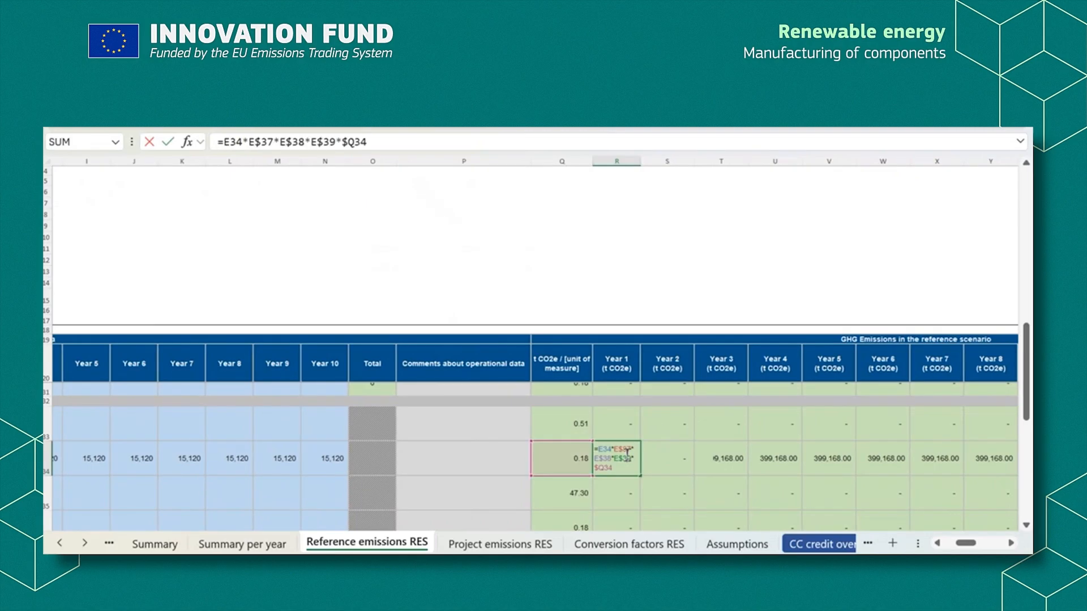
pyautogui.press('Return')
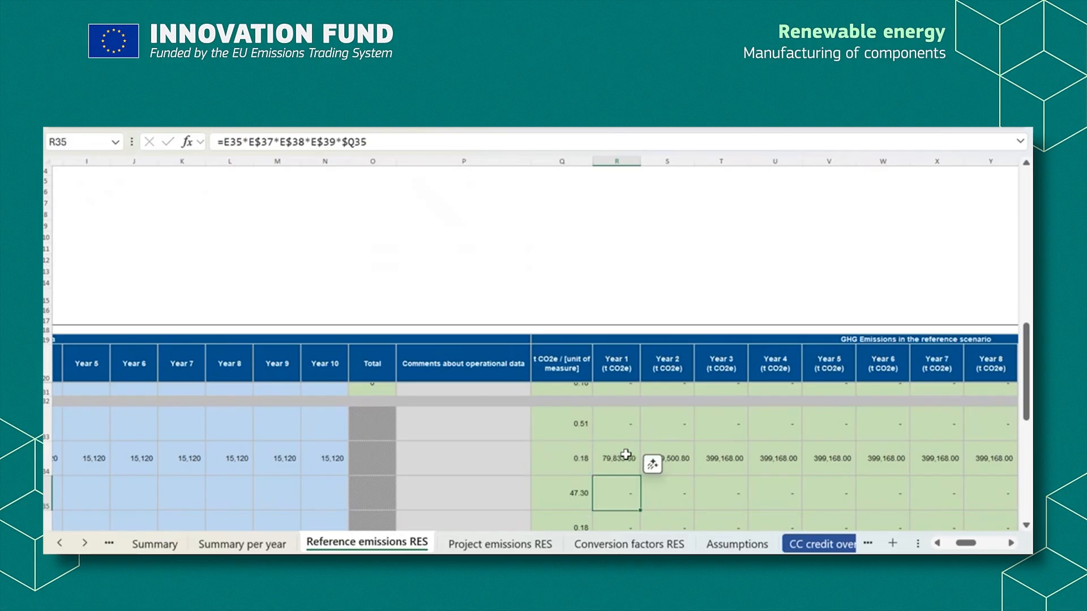
# Step: Review the non-dispatchable electricity row's yearly emissions, total and data traceability entries, then return to its operational data
pyautogui.hscroll(5, 626, 454)
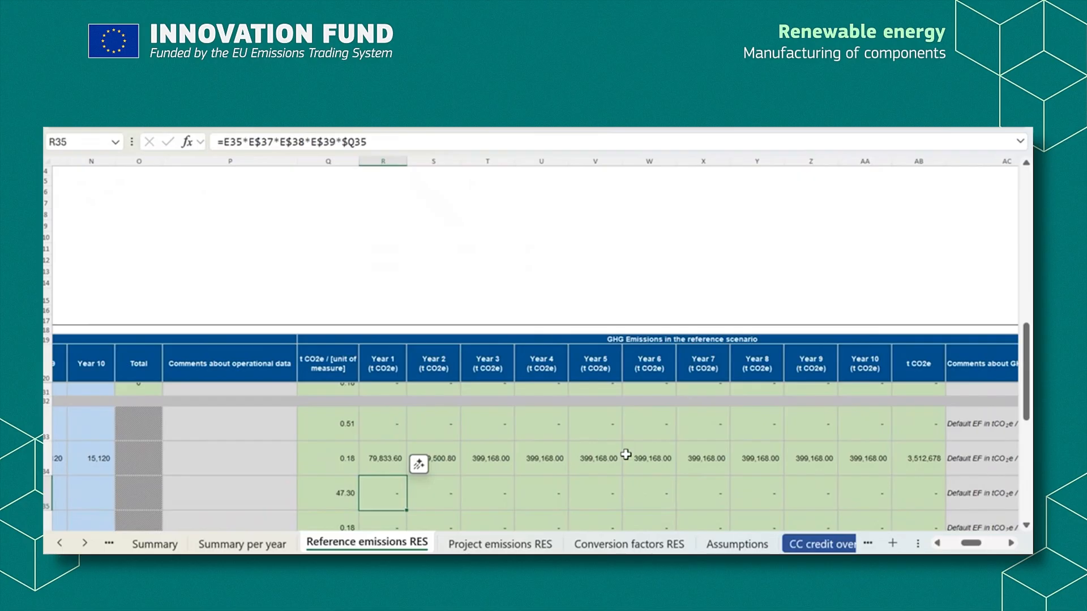
pyautogui.hscroll(3, 626, 454)
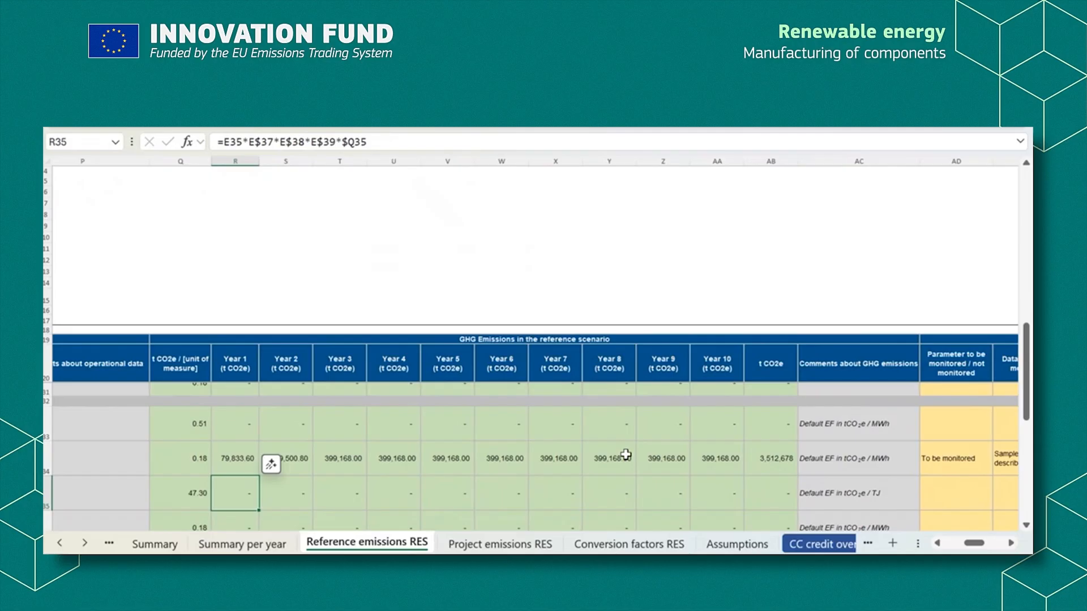
pyautogui.click(625, 454)
pyautogui.hscroll(4, 625, 455)
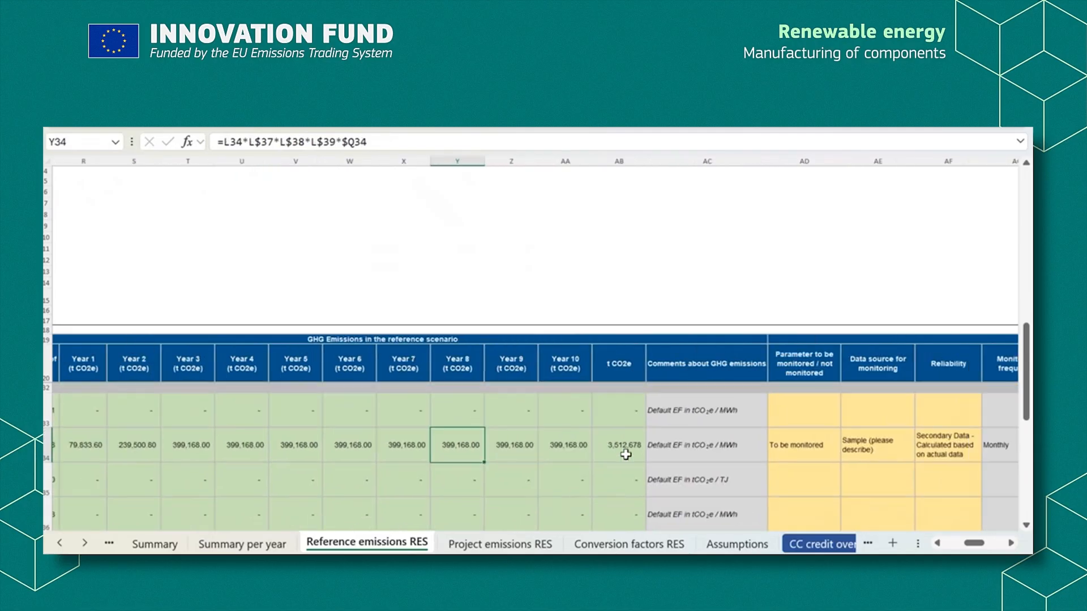
pyautogui.hscroll(5, 625, 454)
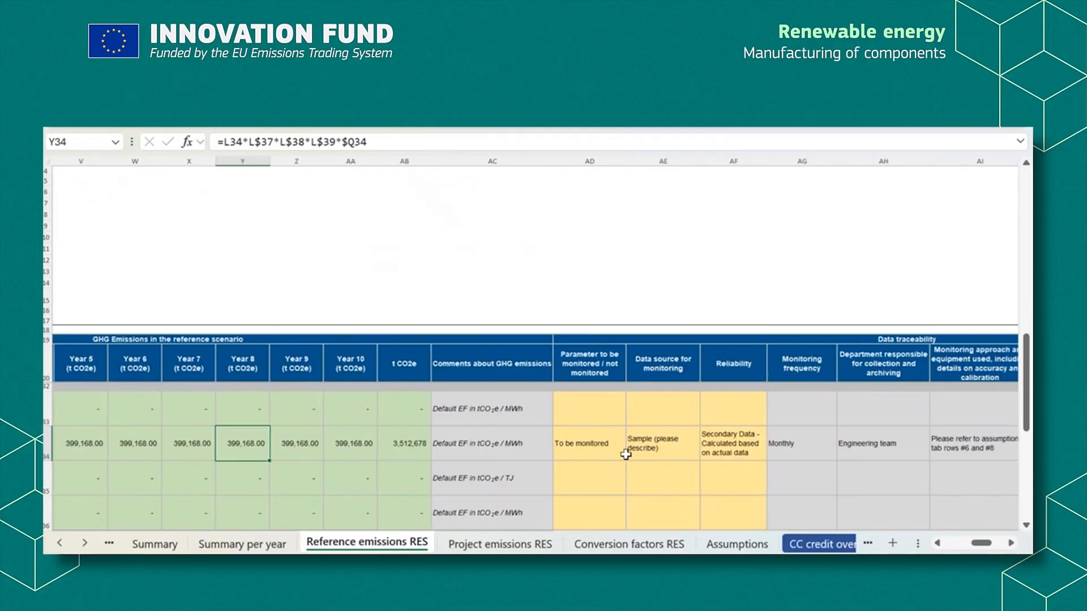
pyautogui.hscroll(3, 626, 455)
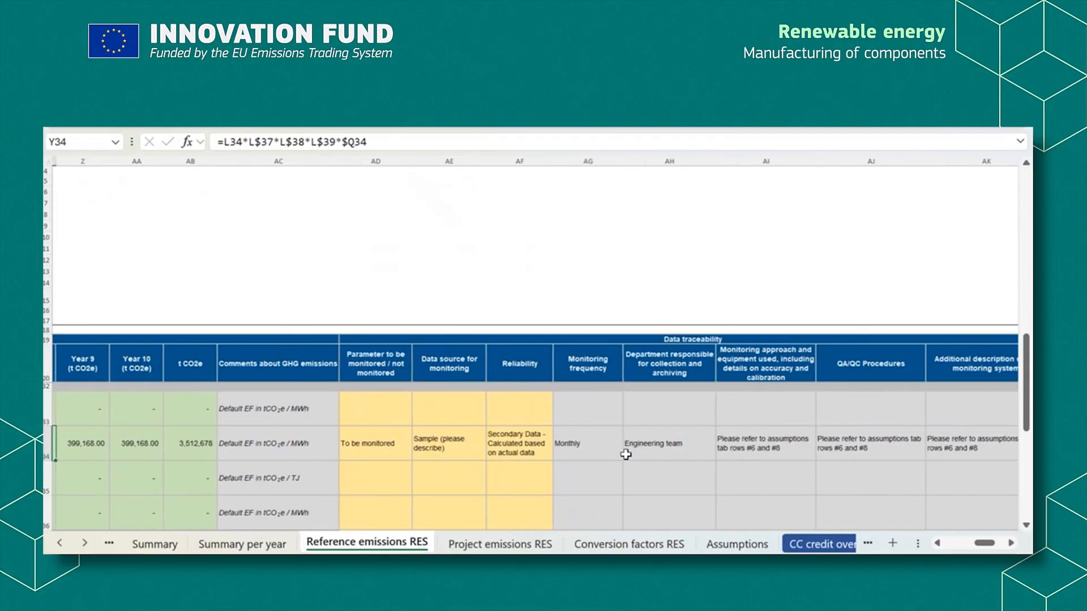
pyautogui.hscroll(2, 625, 454)
pyautogui.scroll(-2, 625, 454)
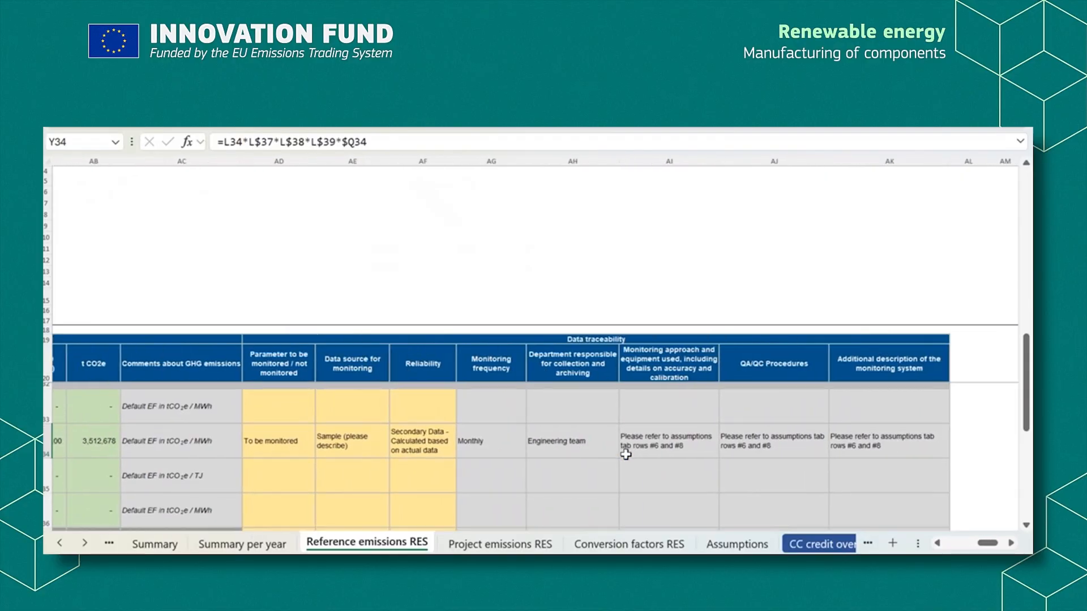
pyautogui.scroll(4, 625, 455)
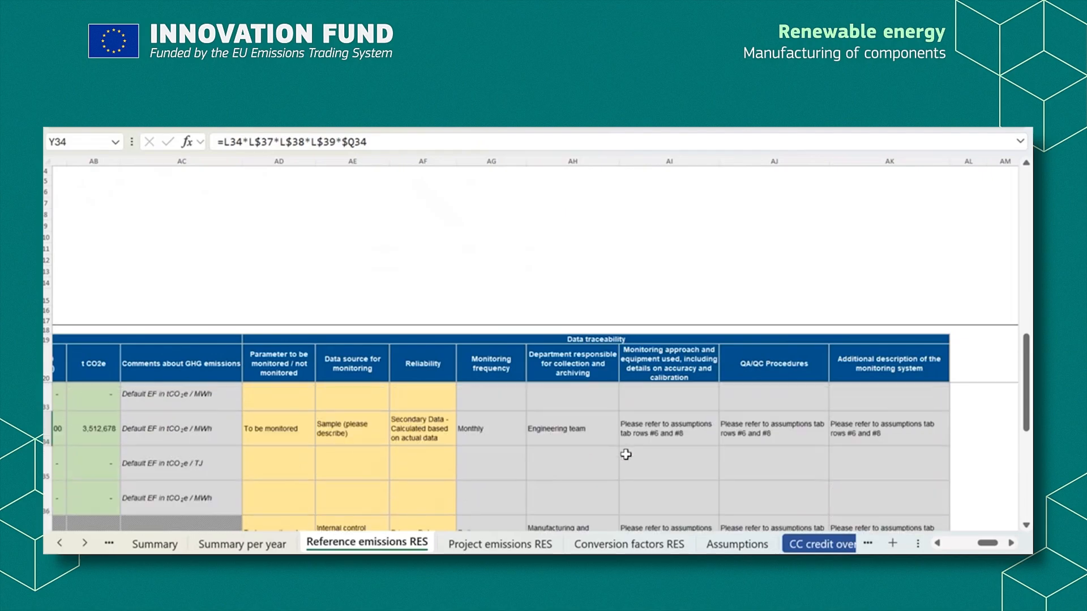
pyautogui.scroll(1, 626, 454)
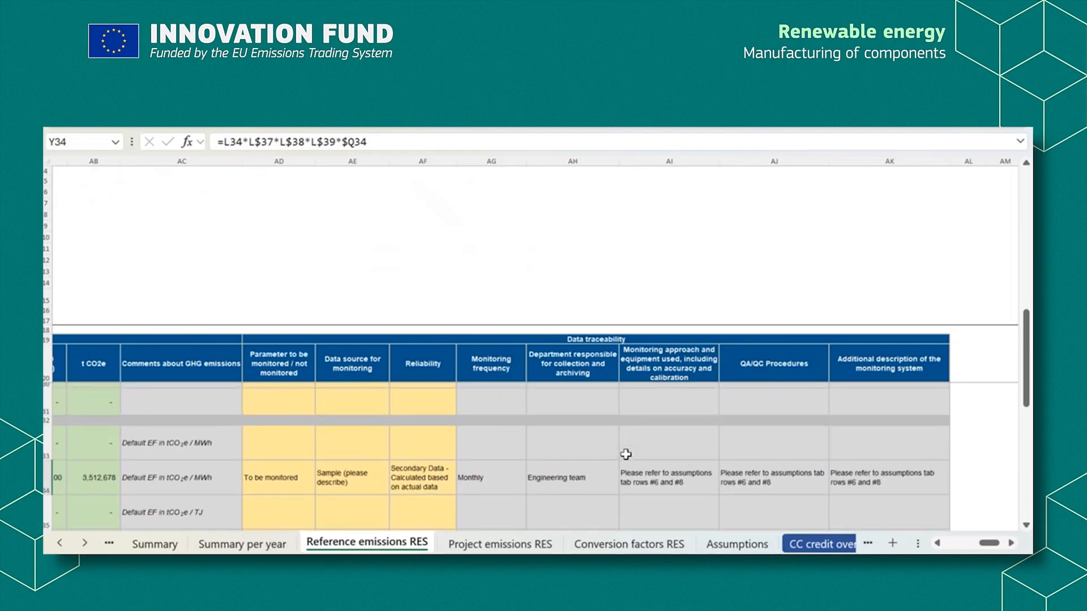
pyautogui.hscroll(-5, 674, 473)
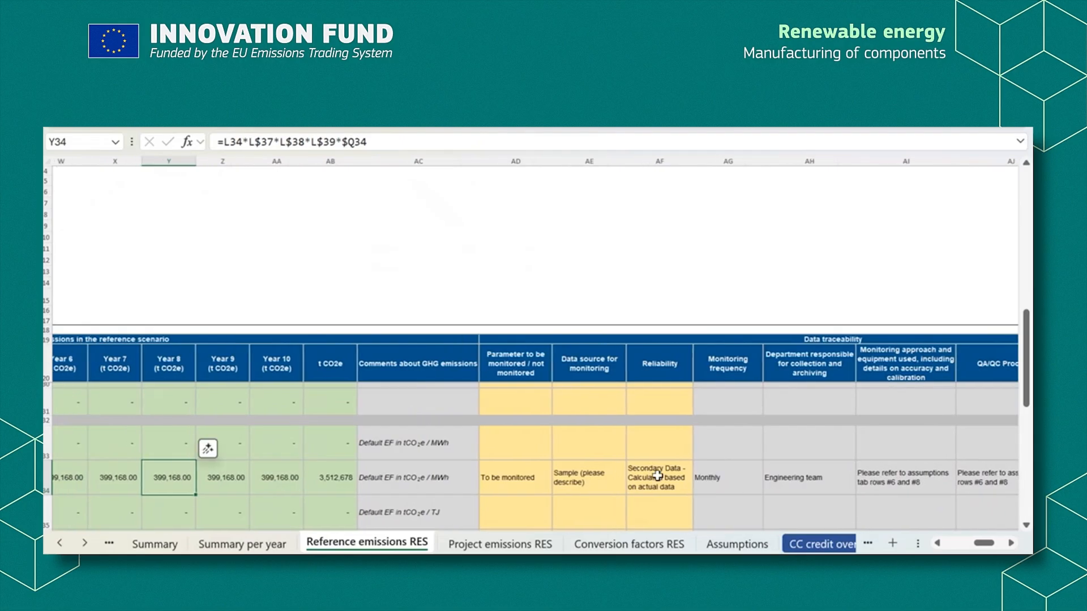
pyautogui.hscroll(-7, 650, 475)
pyautogui.hscroll(-8, 620, 474)
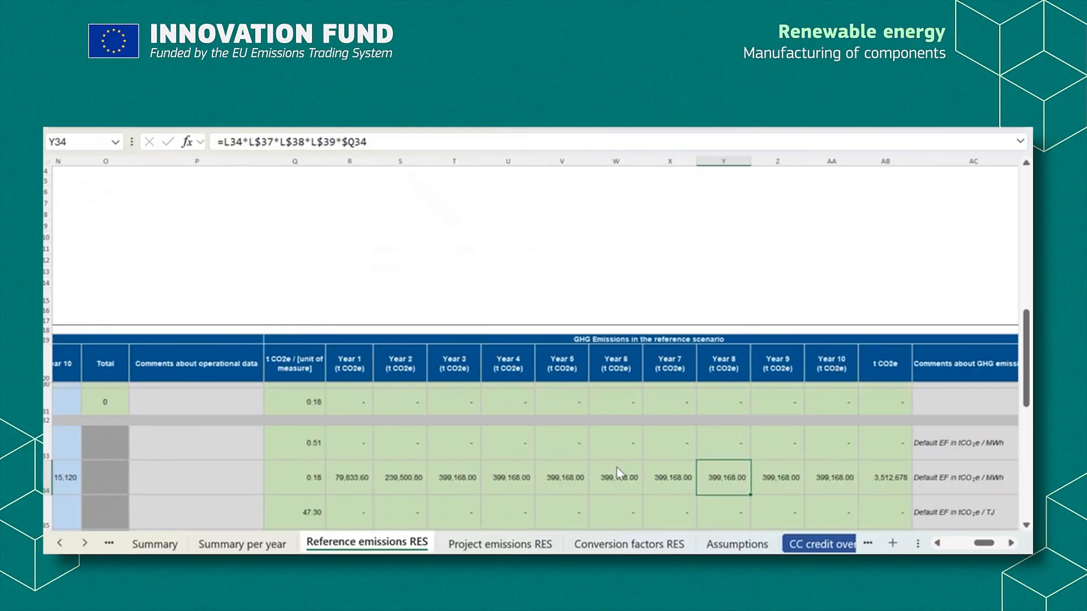
pyautogui.hscroll(-7, 396, 427)
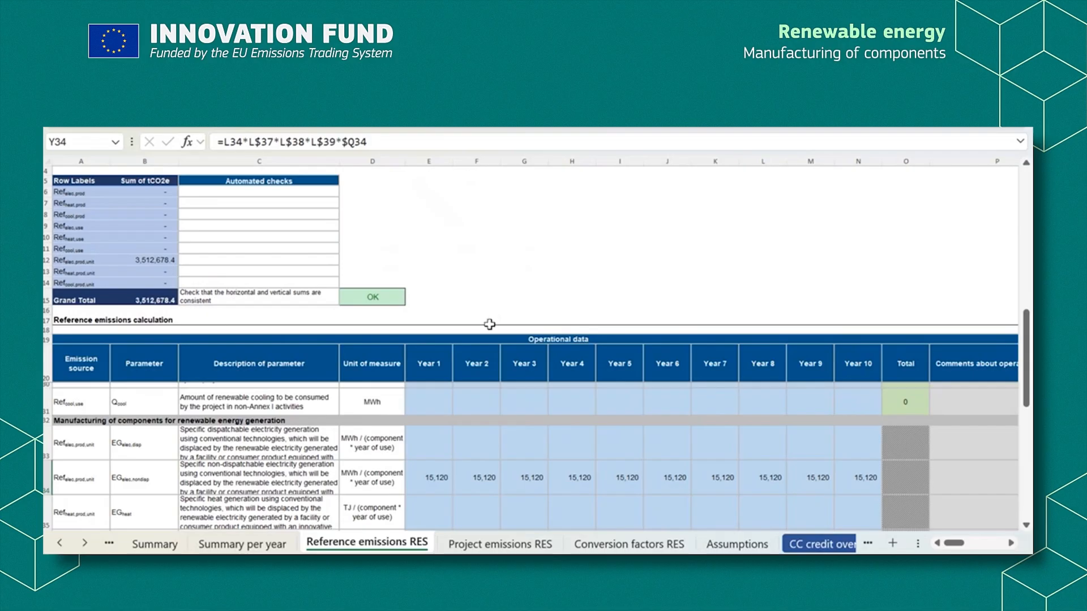
# Step: Review the Project emissions RES sheet down to the on-site fuel rows under manufacturing of components for renewable energy generation
pyautogui.click(512, 545)
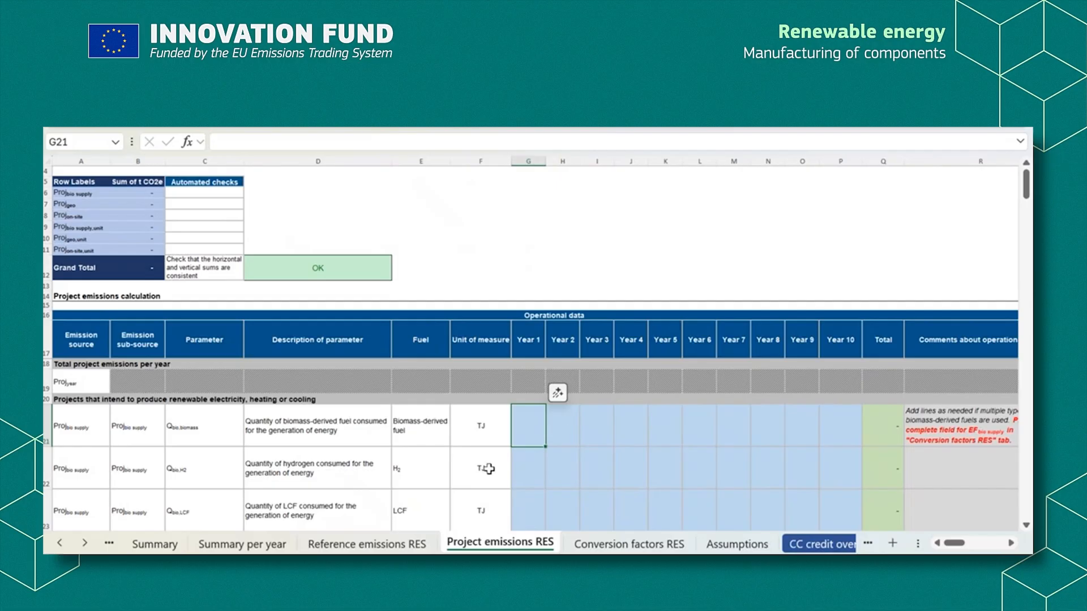
pyautogui.scroll(-5, 488, 469)
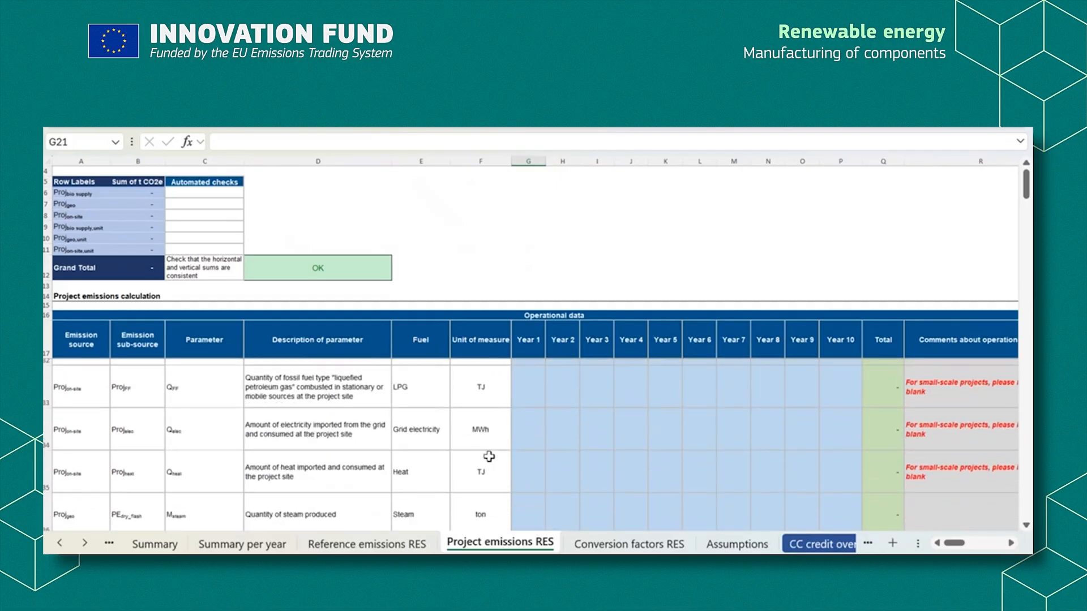
pyautogui.scroll(-5, 488, 456)
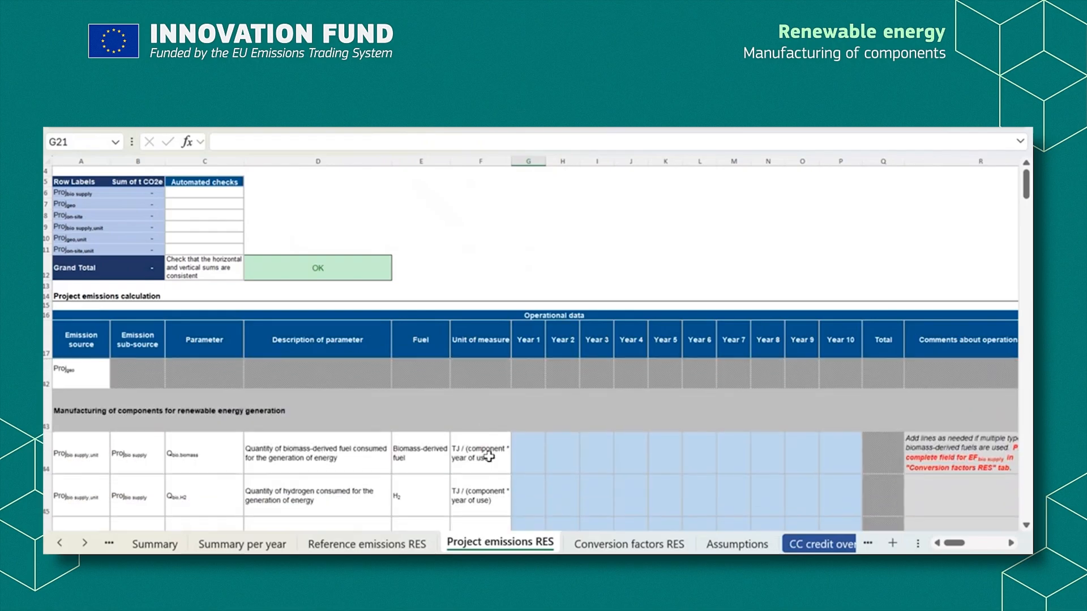
pyautogui.scroll(-2, 489, 456)
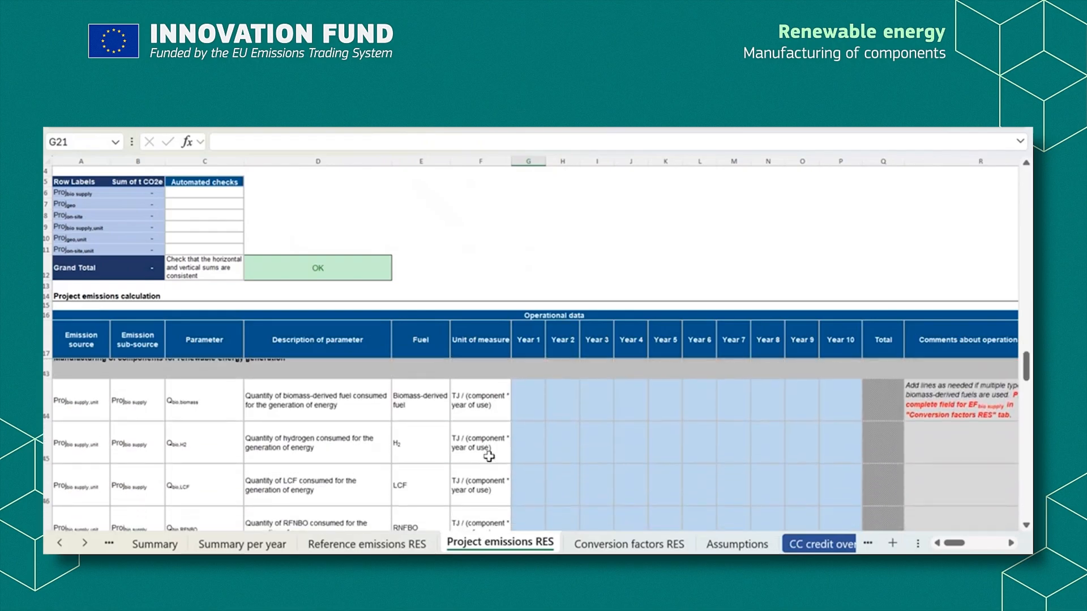
pyautogui.scroll(-4, 488, 457)
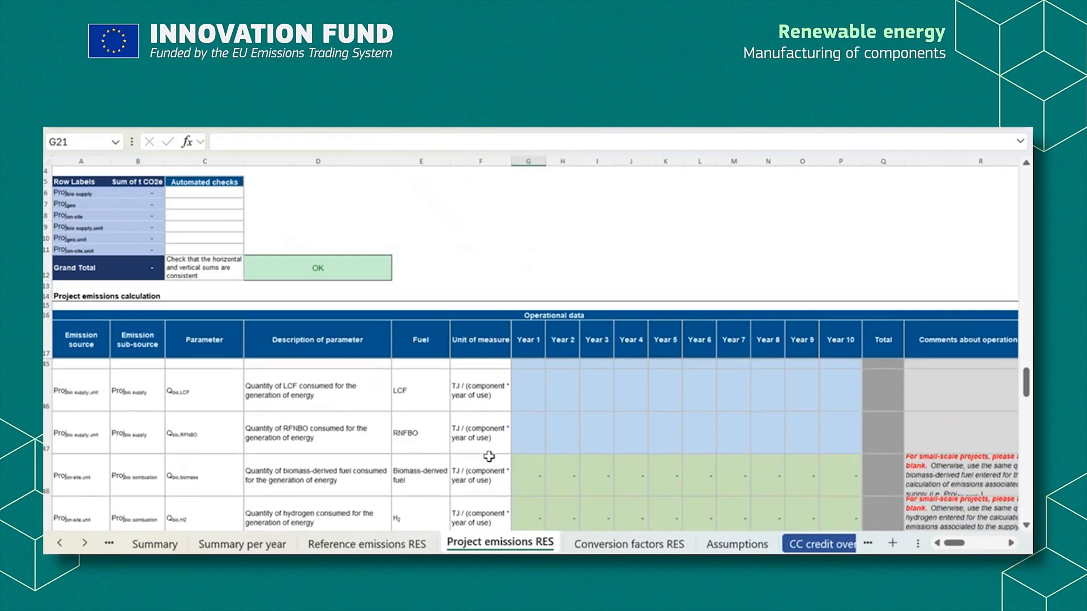
pyautogui.scroll(-2, 488, 456)
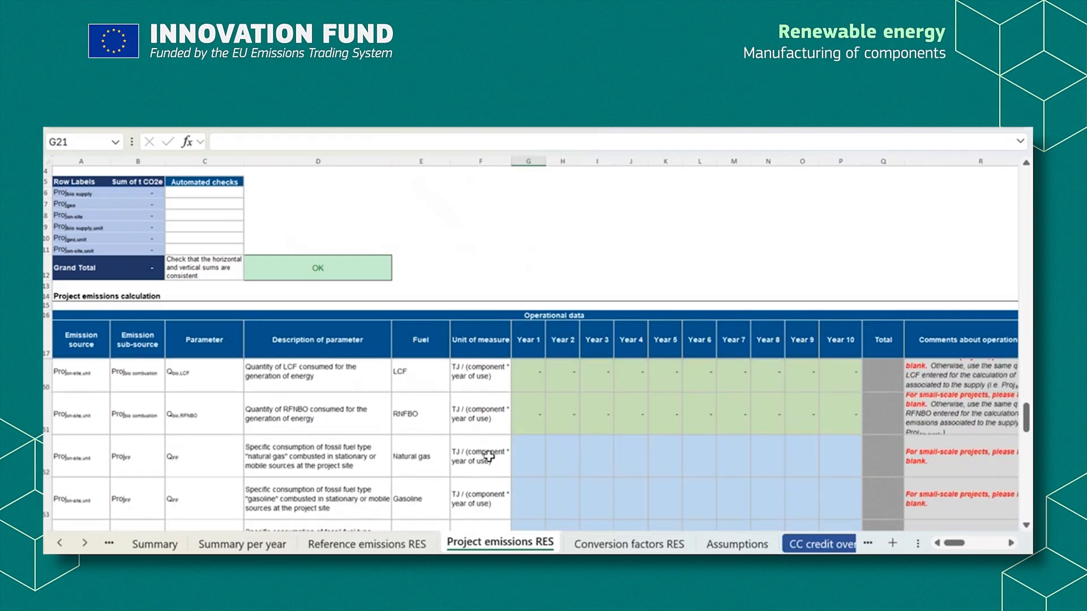
pyautogui.scroll(-2, 488, 456)
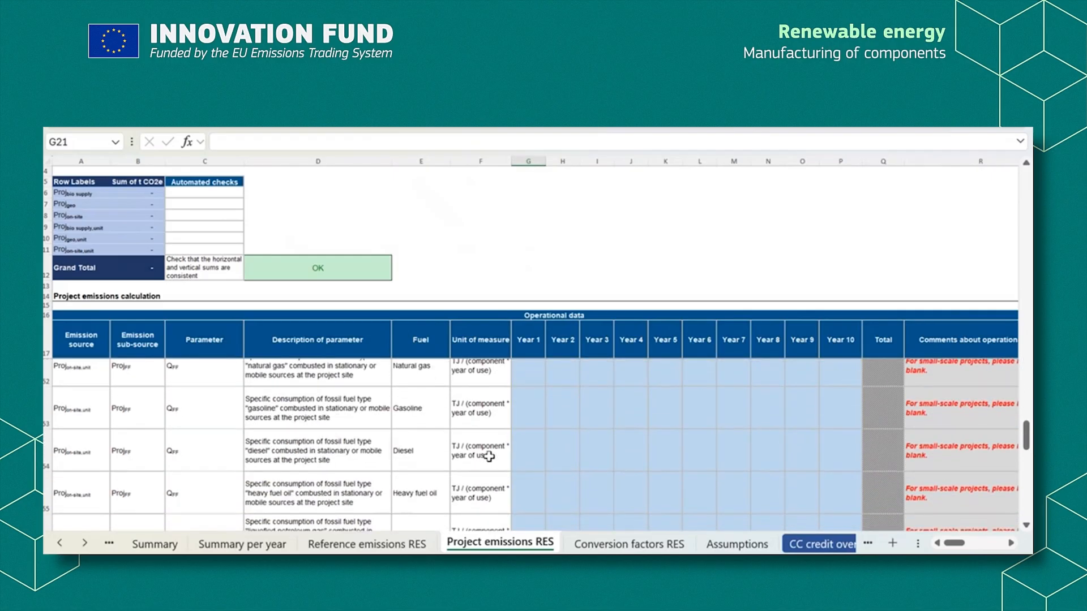
pyautogui.scroll(-2, 74, 476)
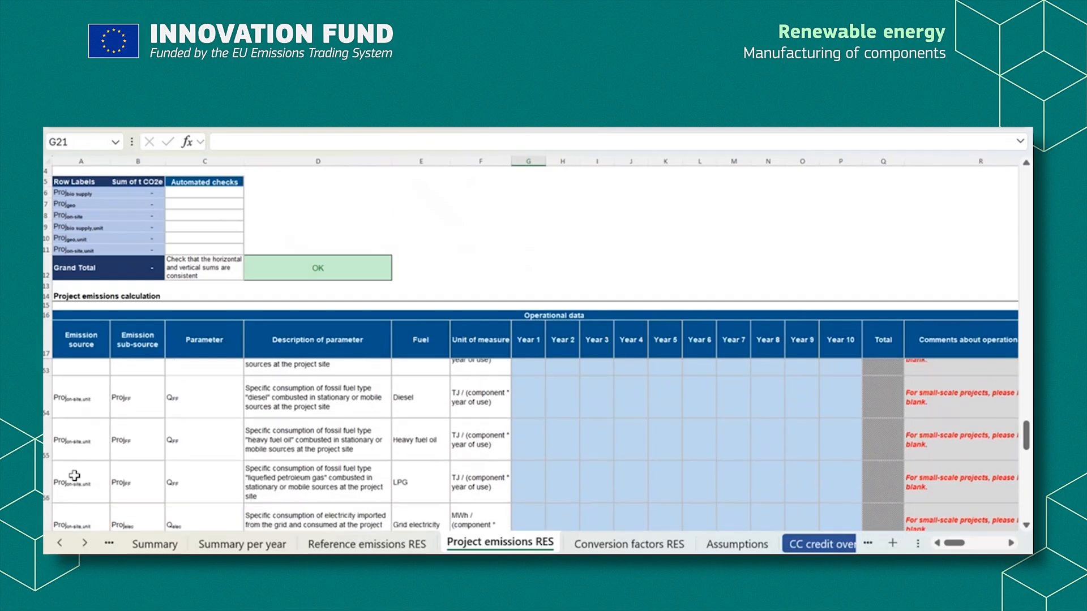
# Step: Highlight the on-site diesel row and the grid electricity row in the component manufacturing section
pyautogui.click(45, 396)
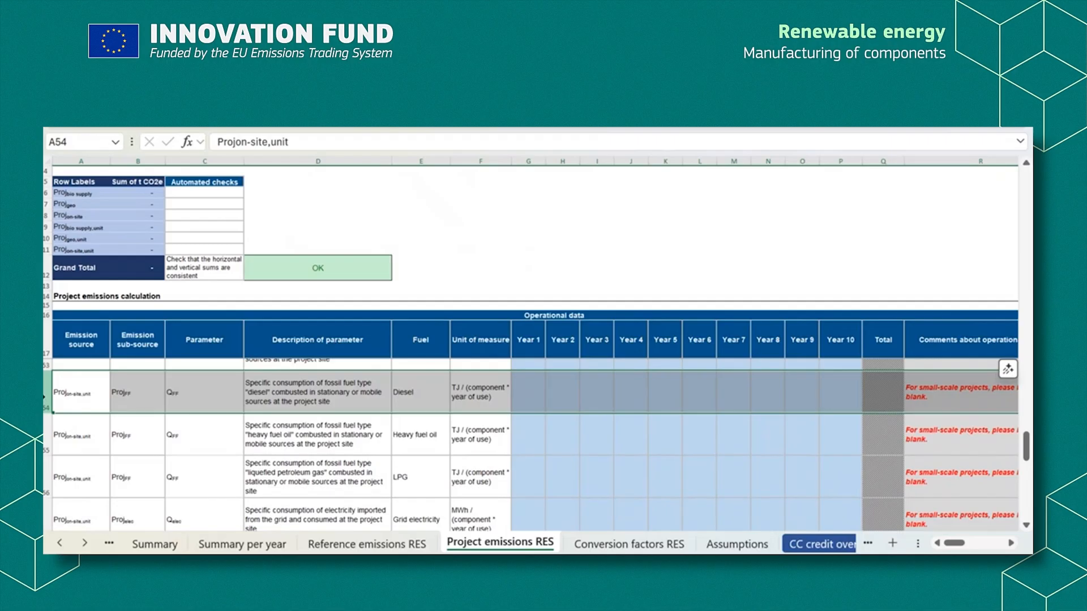
pyautogui.scroll(-1, 123, 441)
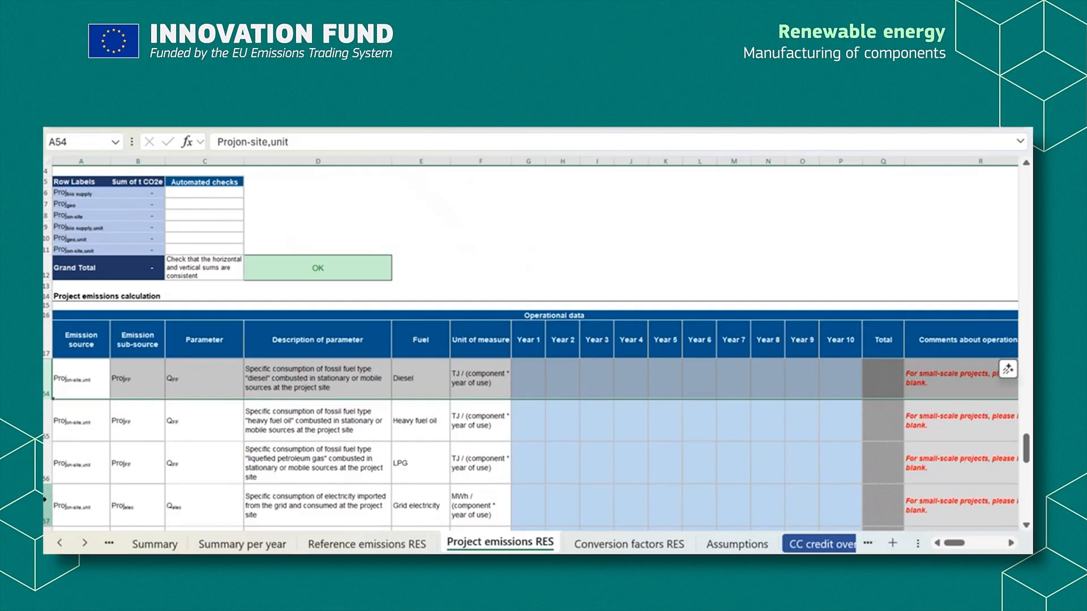
pyautogui.click(45, 500)
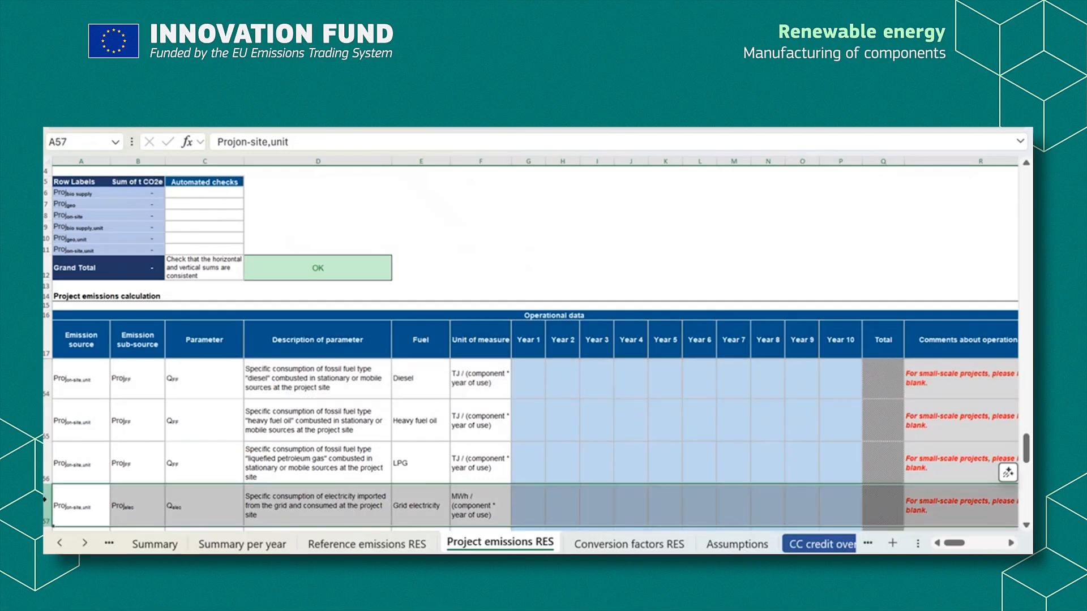
# Step: Check the multiplier rows N, UP and CScomponent of the project emissions calculation, with the diesel row's Year 1 cell selected
pyautogui.click(533, 388)
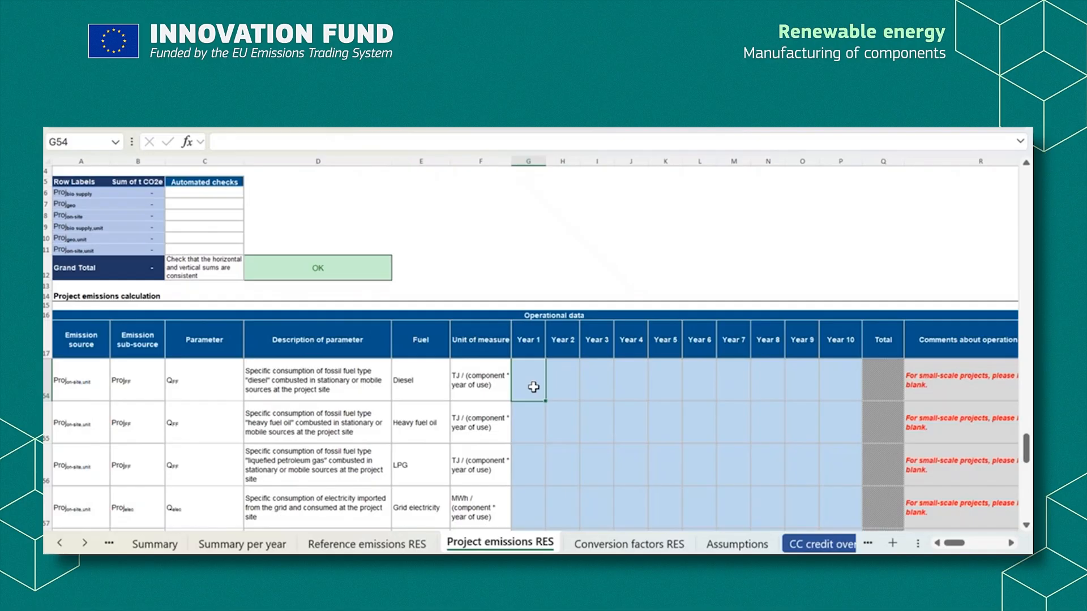
pyautogui.scroll(-3, 533, 387)
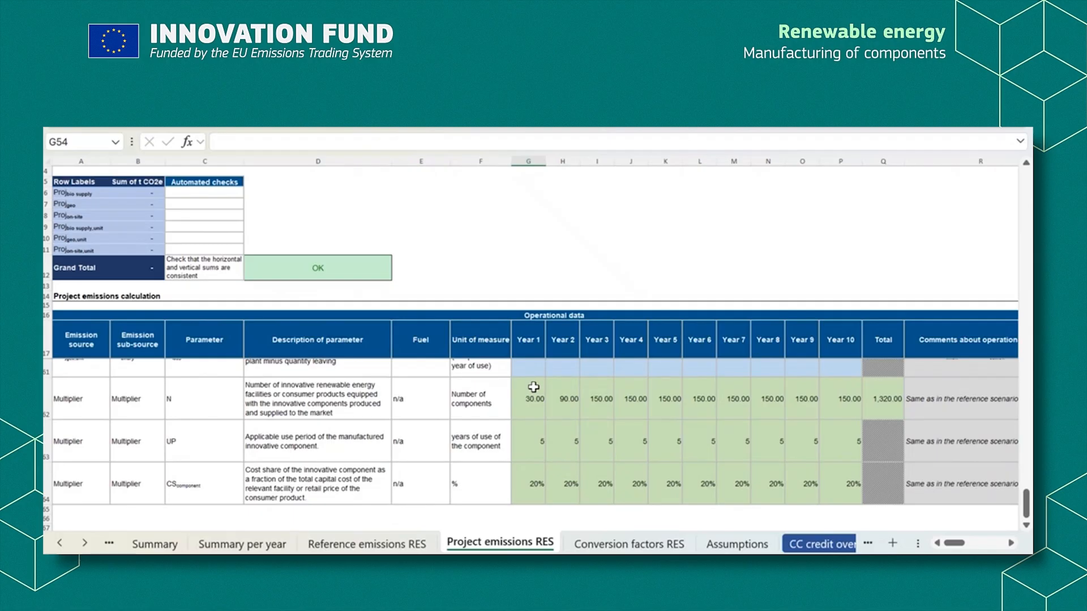
pyautogui.scroll(5, 533, 388)
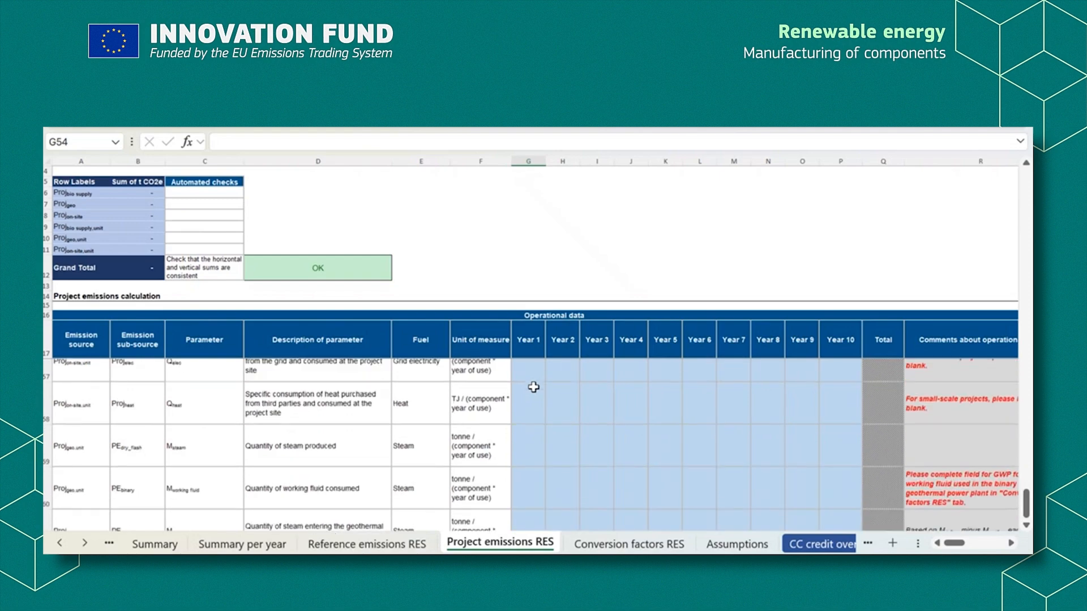
pyautogui.scroll(3, 533, 388)
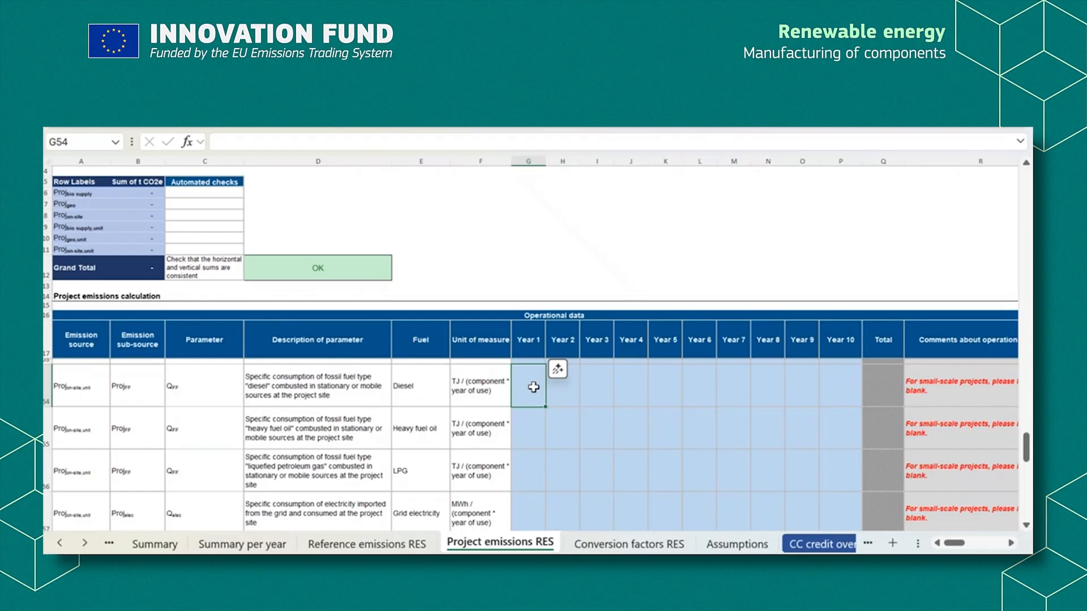
# Step: Link the diesel row's Year 1 value to the annual diesel consumption in marine transportation per blade on the Assumptions sheet
pyautogui.write('=')
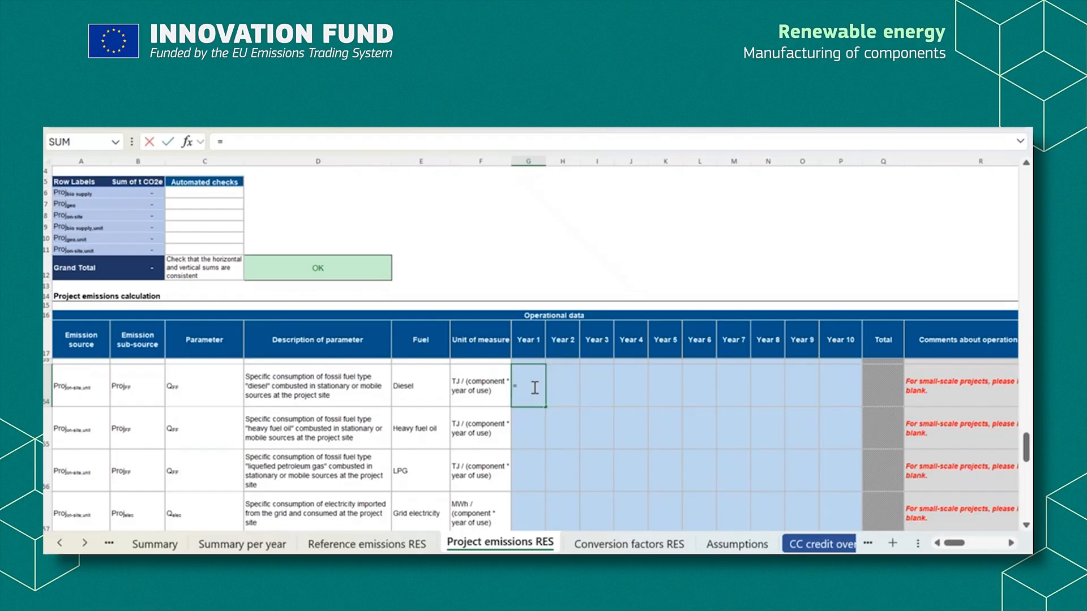
pyautogui.click(736, 545)
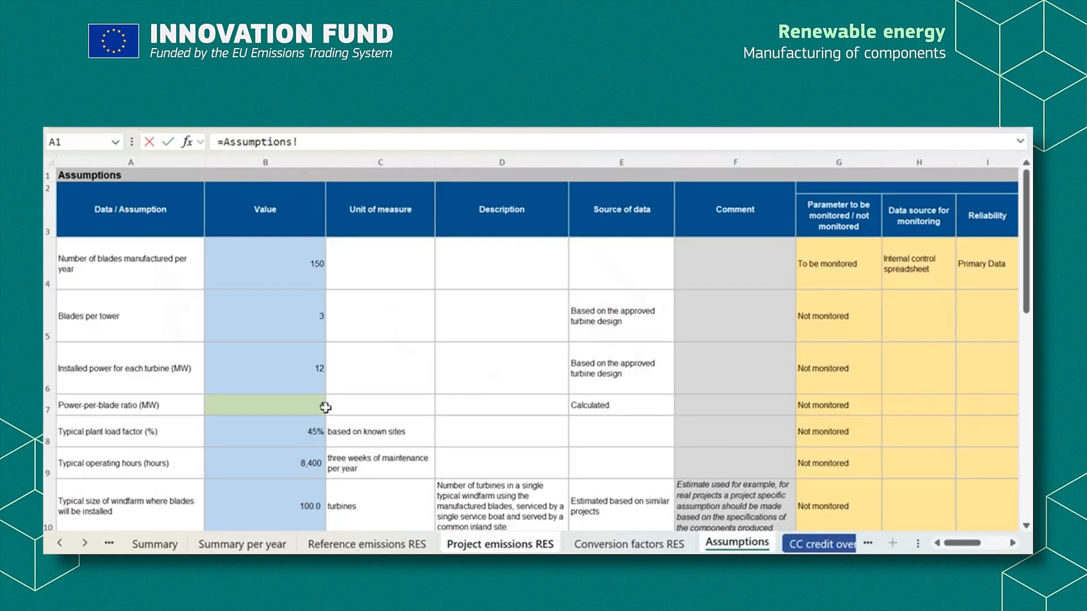
pyautogui.scroll(-3, 283, 433)
pyautogui.scroll(-7, 282, 430)
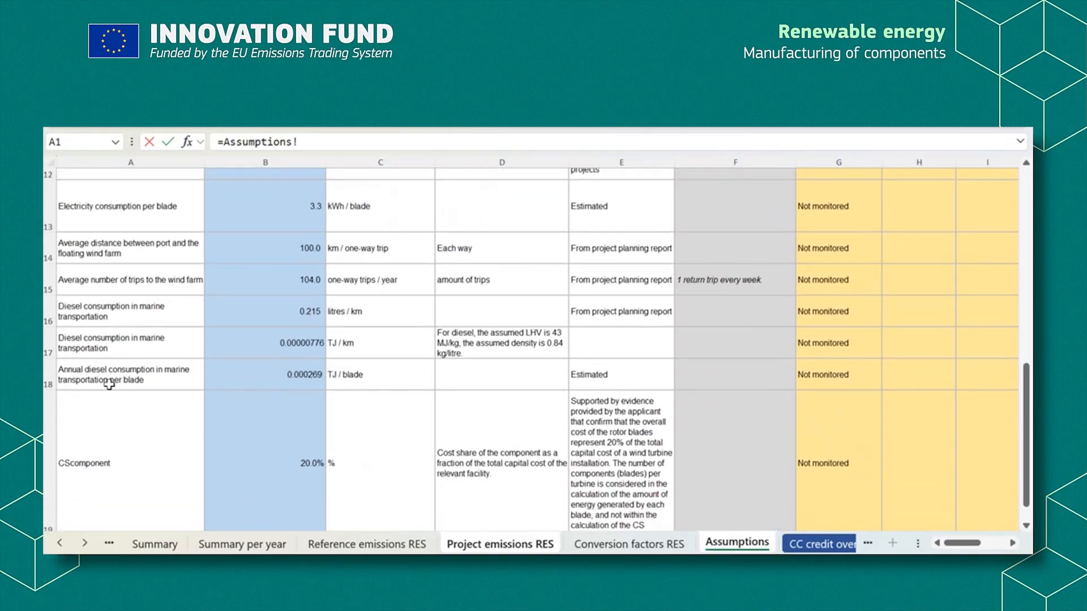
pyautogui.click(288, 375)
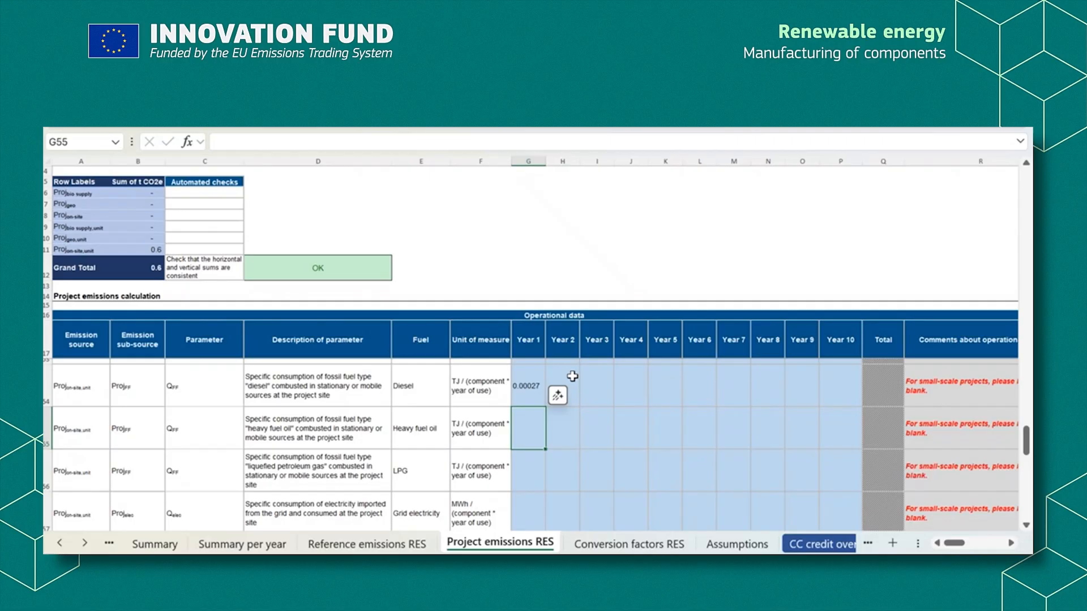
# Step: Set the diesel row's Year 2 cell to =$G$54 and fill that absolute reference across to Year 10
pyautogui.click(572, 376)
pyautogui.write('=')
pyautogui.press('Left')
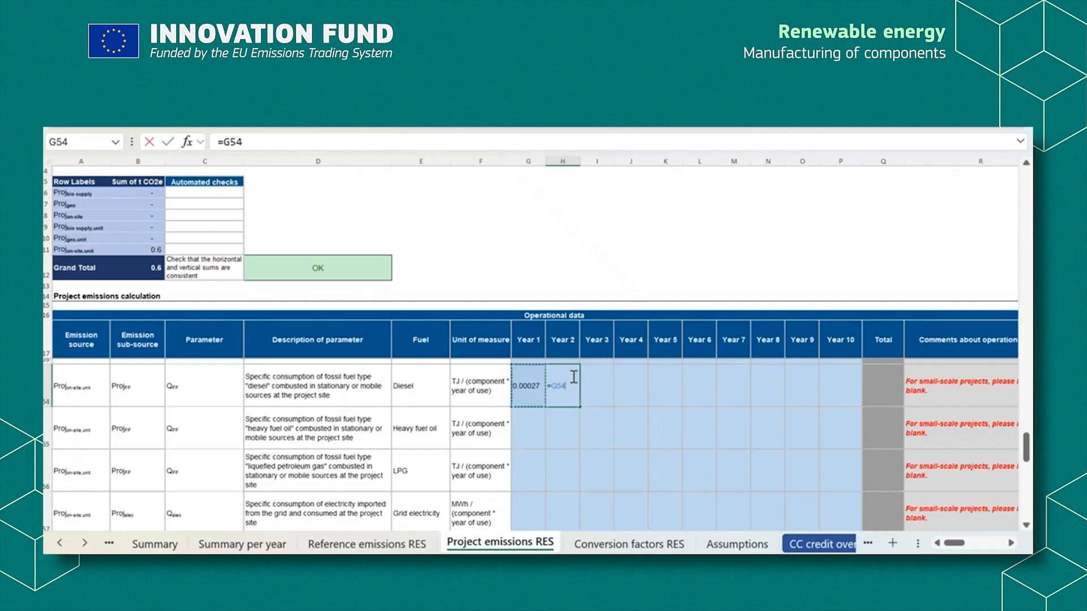
pyautogui.press('F4')
pyautogui.press('Return')
pyautogui.click(572, 376)
pyautogui.moveTo(579, 406); pyautogui.dragTo(847, 405)
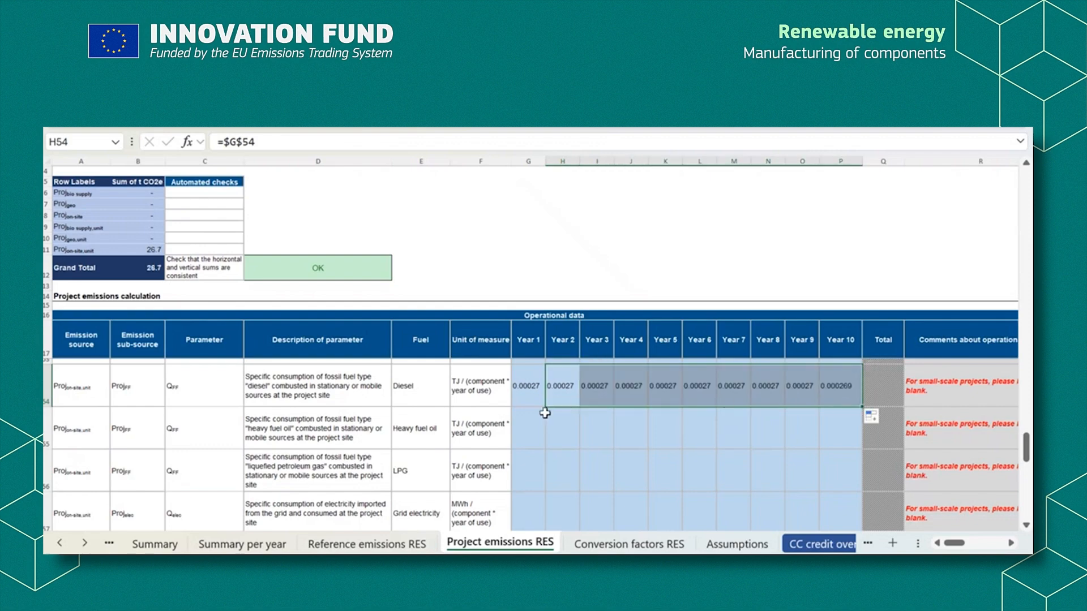
# Step: Link the grid electricity row's Year 1 cell to the electricity consumption per blade on the Assumptions sheet, divided by 1000
pyautogui.scroll(-1, 545, 413)
pyautogui.scroll(1, 545, 413)
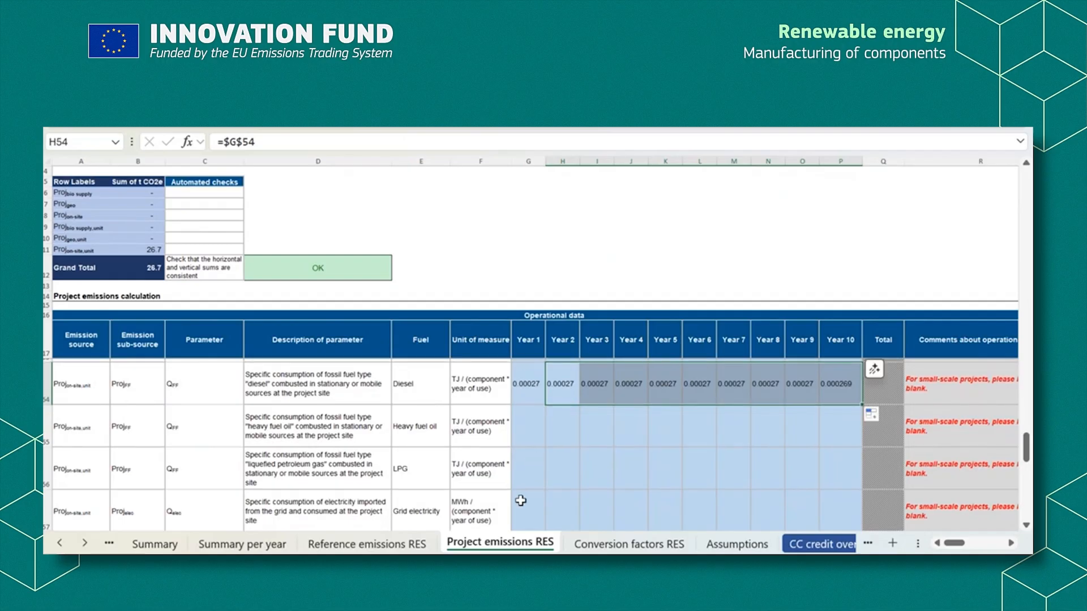
pyautogui.scroll(-2, 520, 500)
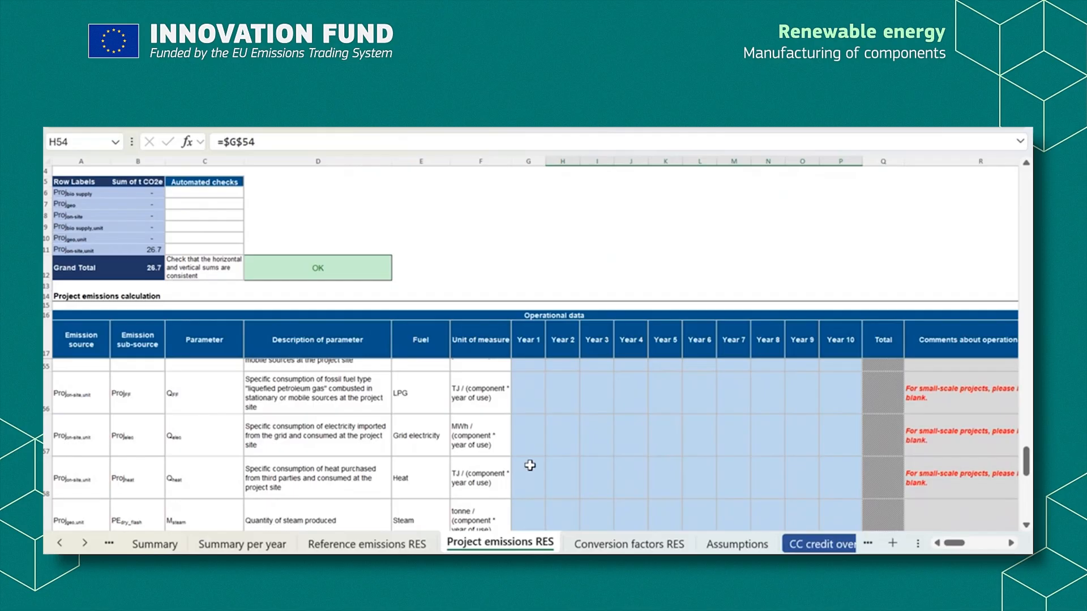
pyautogui.click(535, 434)
pyautogui.write('=')
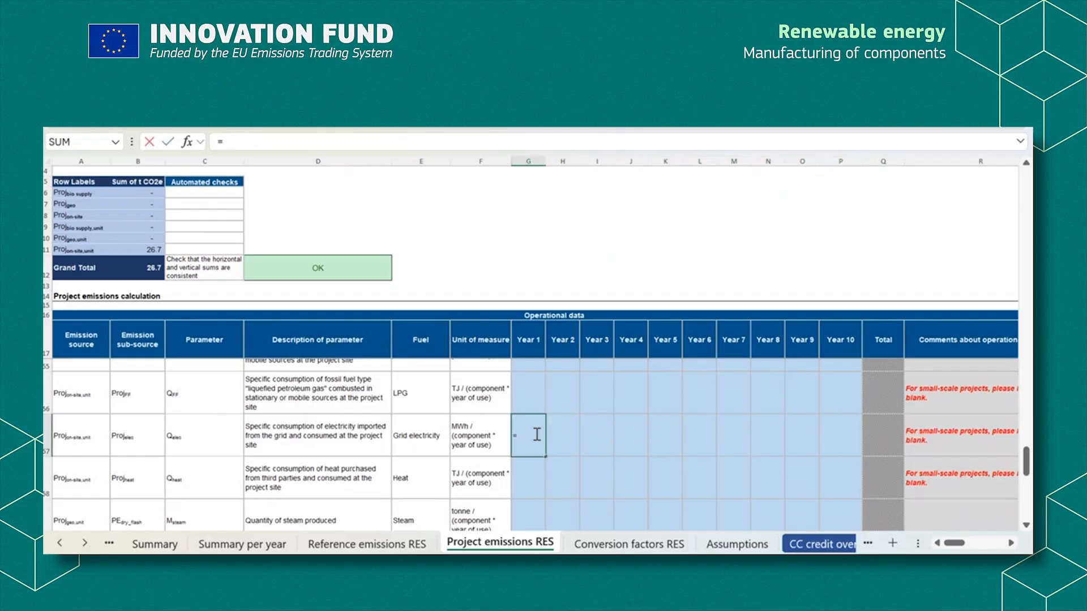
pyautogui.click(747, 544)
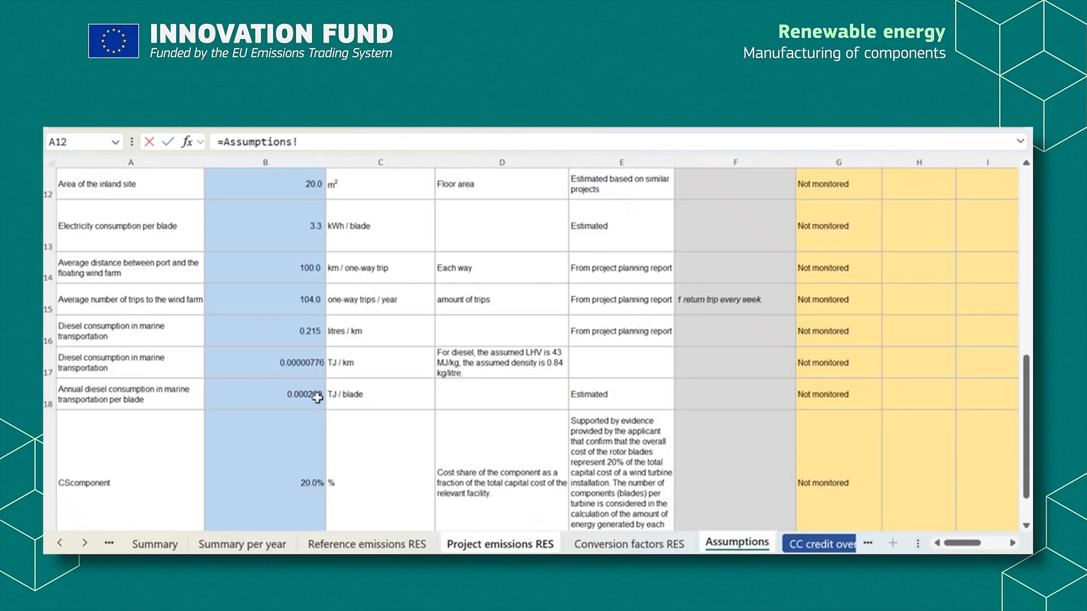
pyautogui.click(293, 233)
pyautogui.write('/1000')
pyautogui.press('Return')
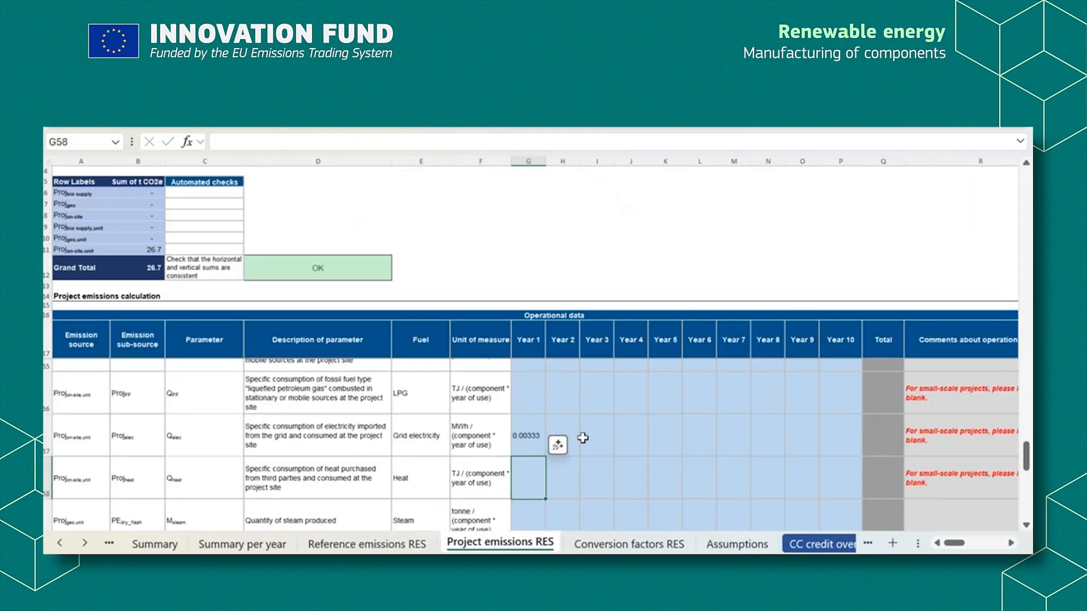
# Step: Set the grid electricity row's Year 2 cell to =$G$57 and fill that absolute reference across to Year 10
pyautogui.click(570, 434)
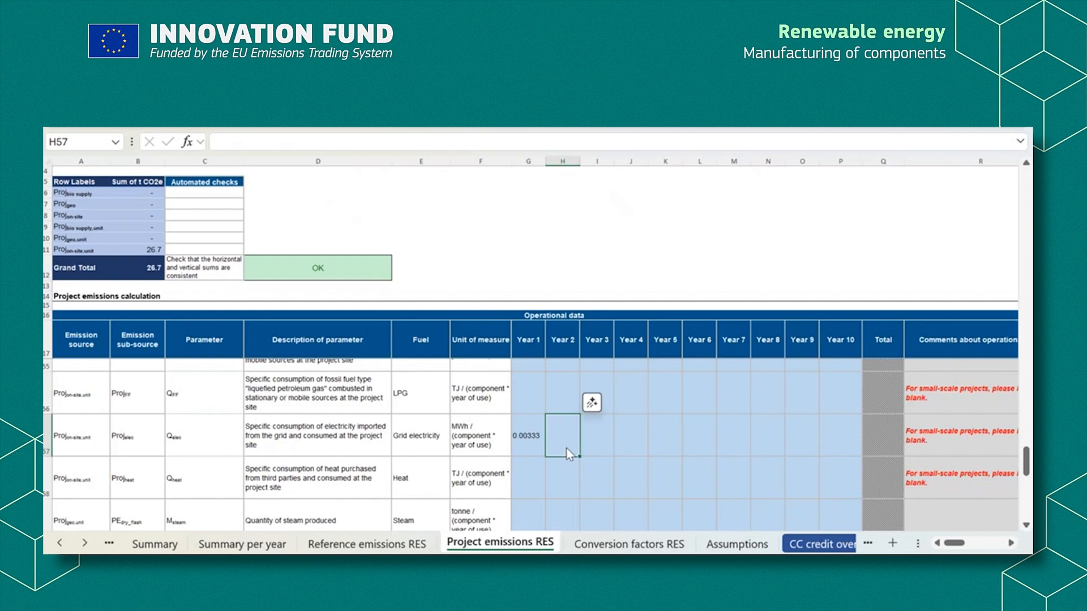
pyautogui.write('=')
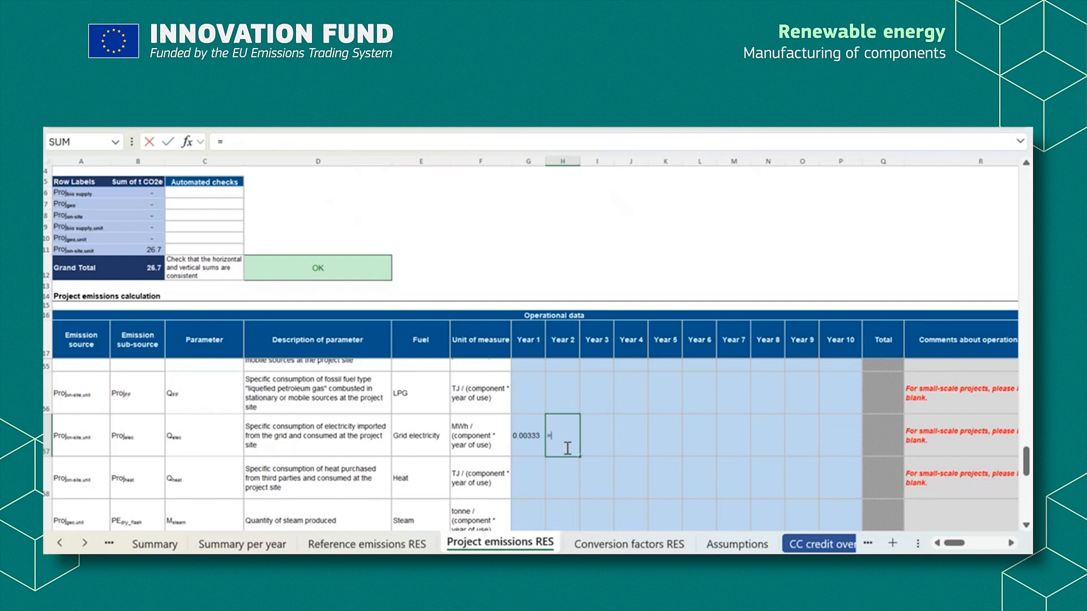
pyautogui.press('Left')
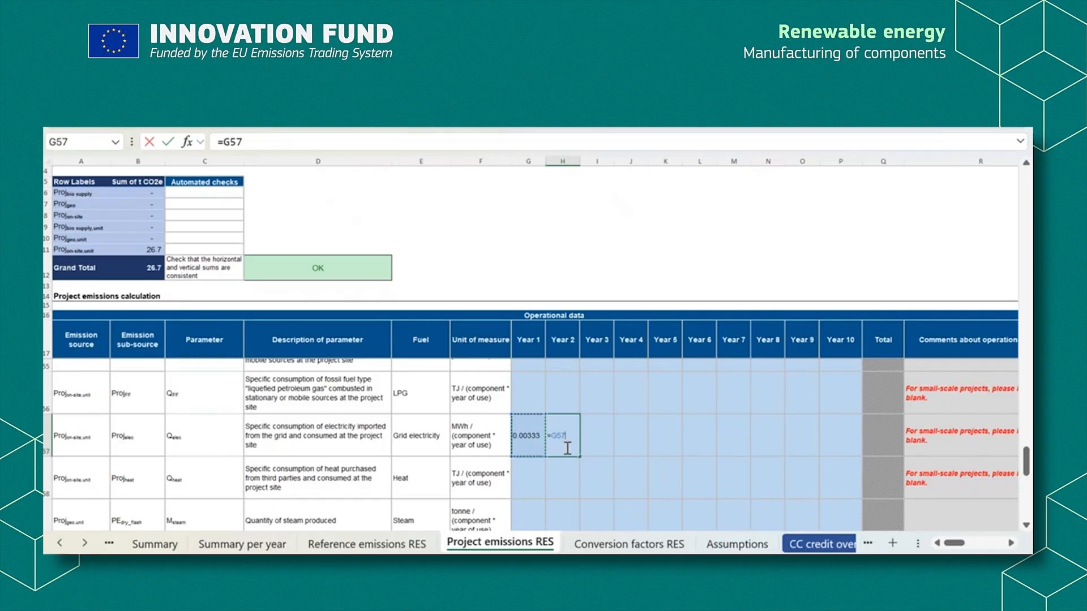
pyautogui.press('Return')
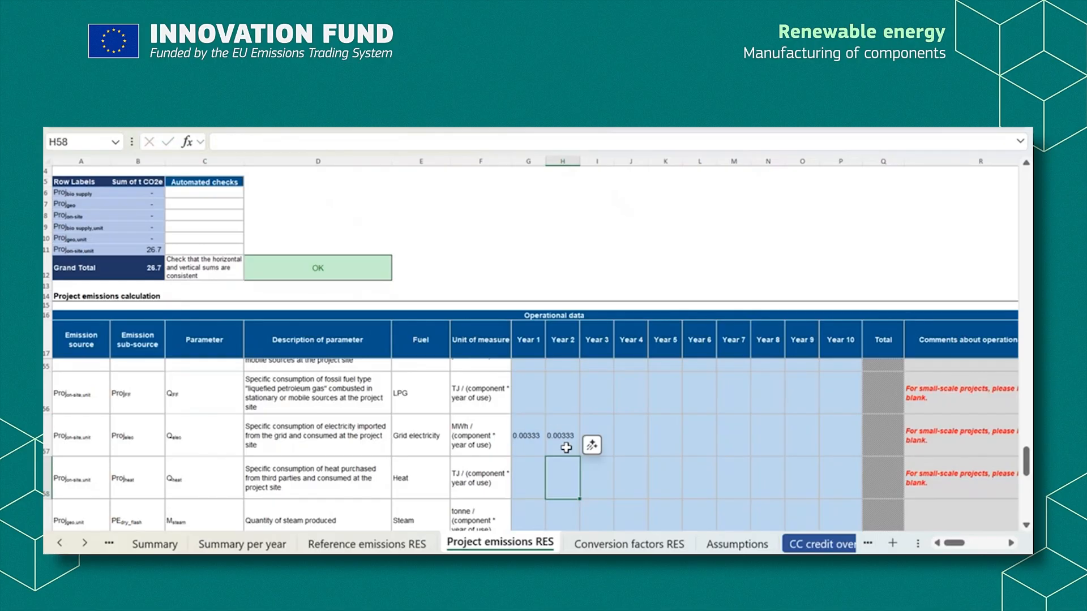
pyautogui.click(566, 447)
pyautogui.moveTo(580, 457); pyautogui.dragTo(846, 465)
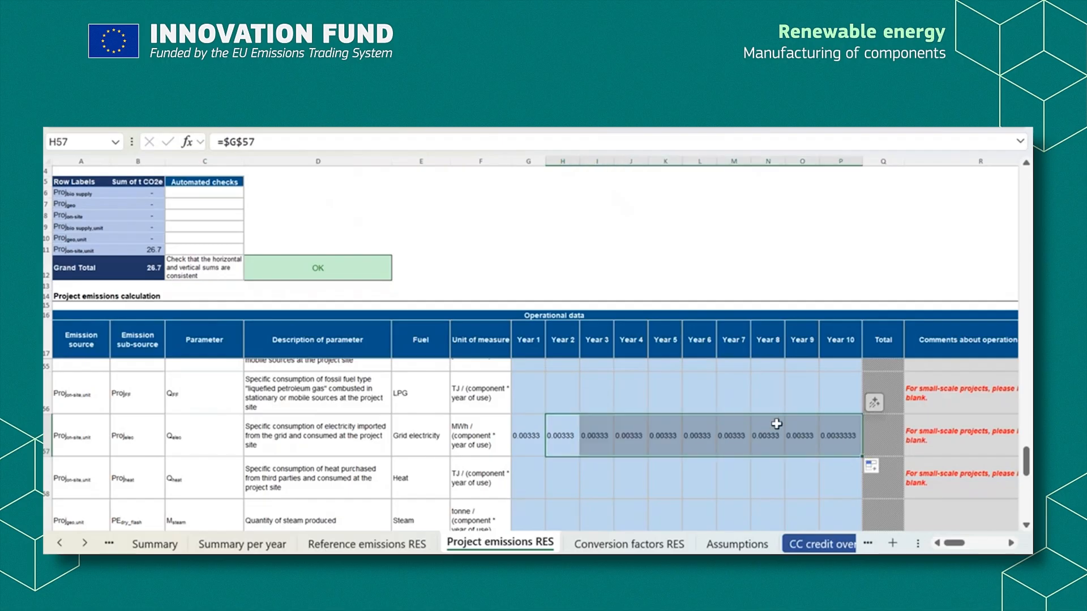
# Step: Review the yearly GHG emissions, comments and data traceability columns for the component manufacturing rows on the Project emissions RES sheet
pyautogui.hscroll(8, 776, 424)
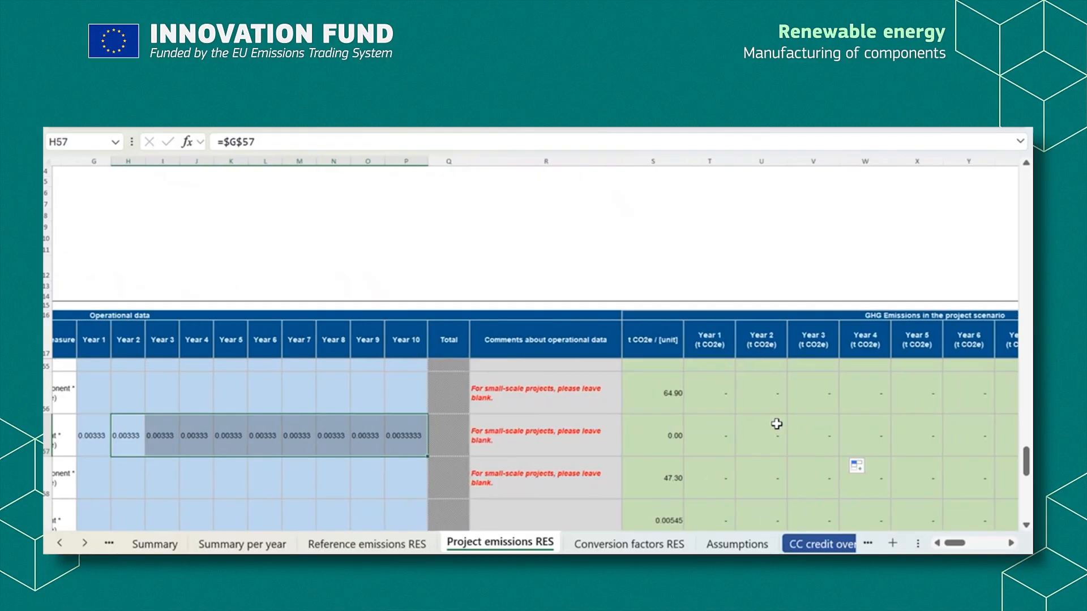
pyautogui.scroll(3, 776, 424)
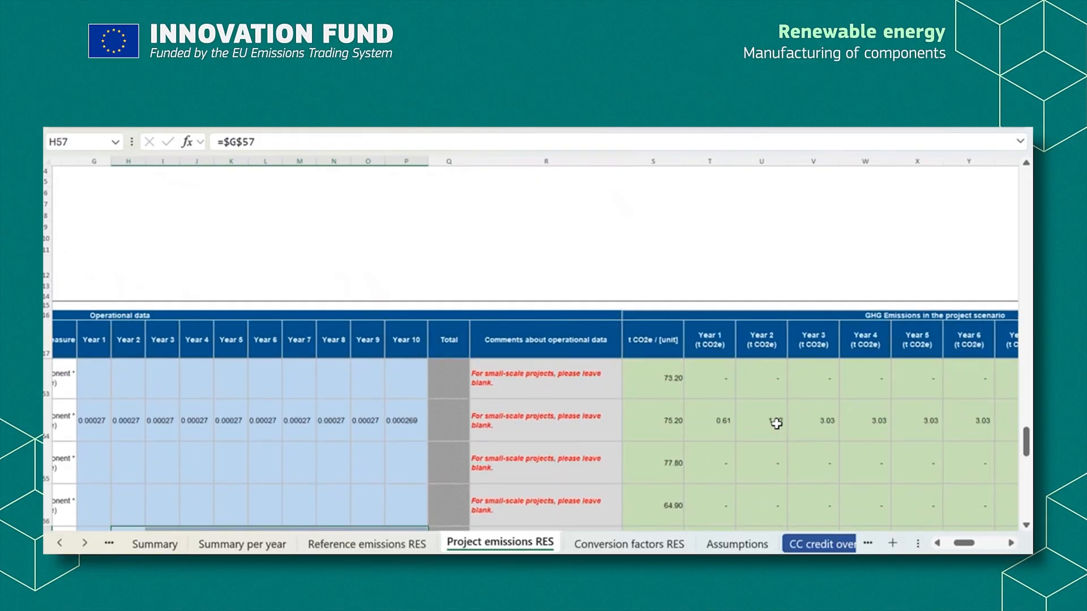
pyautogui.hscroll(6, 776, 424)
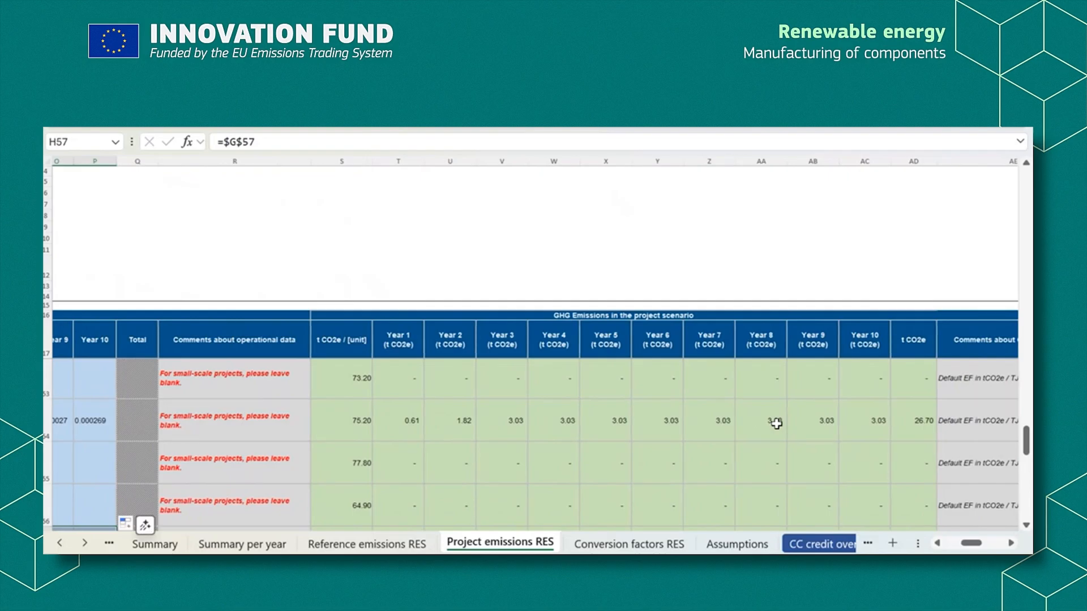
pyautogui.hscroll(8, 776, 424)
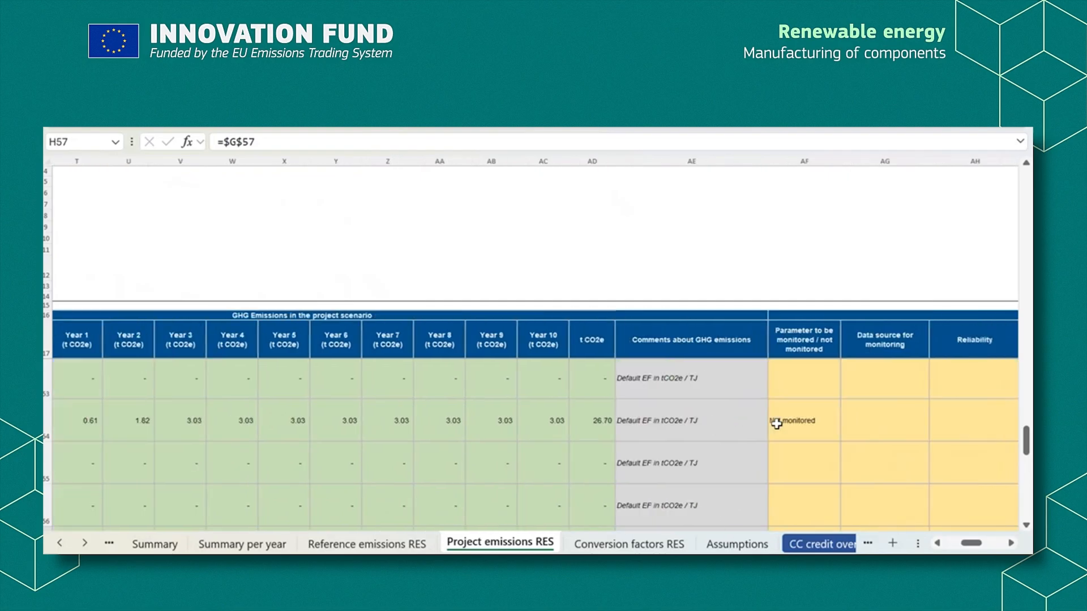
pyautogui.hscroll(2, 776, 424)
pyautogui.scroll(-3, 776, 424)
pyautogui.scroll(5, 776, 424)
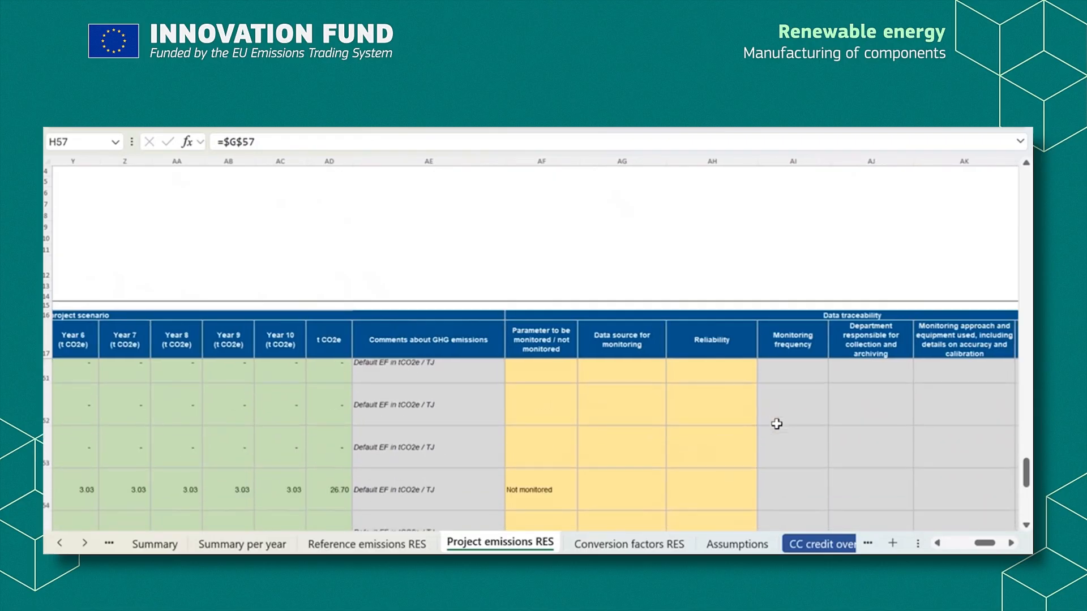
pyautogui.hscroll(-15, 452, 372)
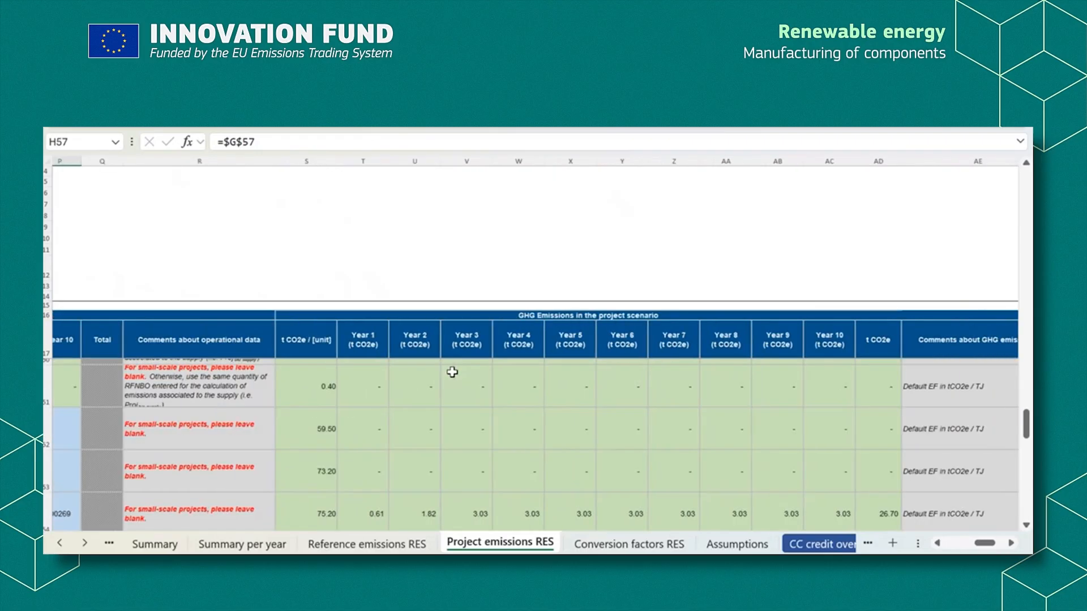
pyautogui.hscroll(-5, 451, 372)
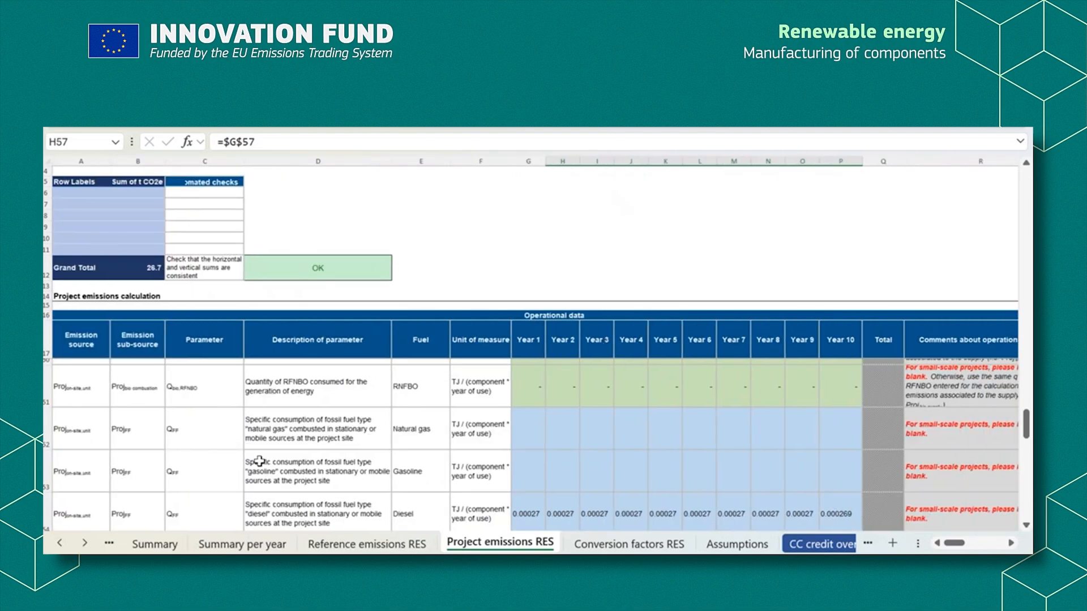
# Step: Open the Summary sheet and highlight the absolute and relative GHG emission avoidance cells
pyautogui.click(163, 544)
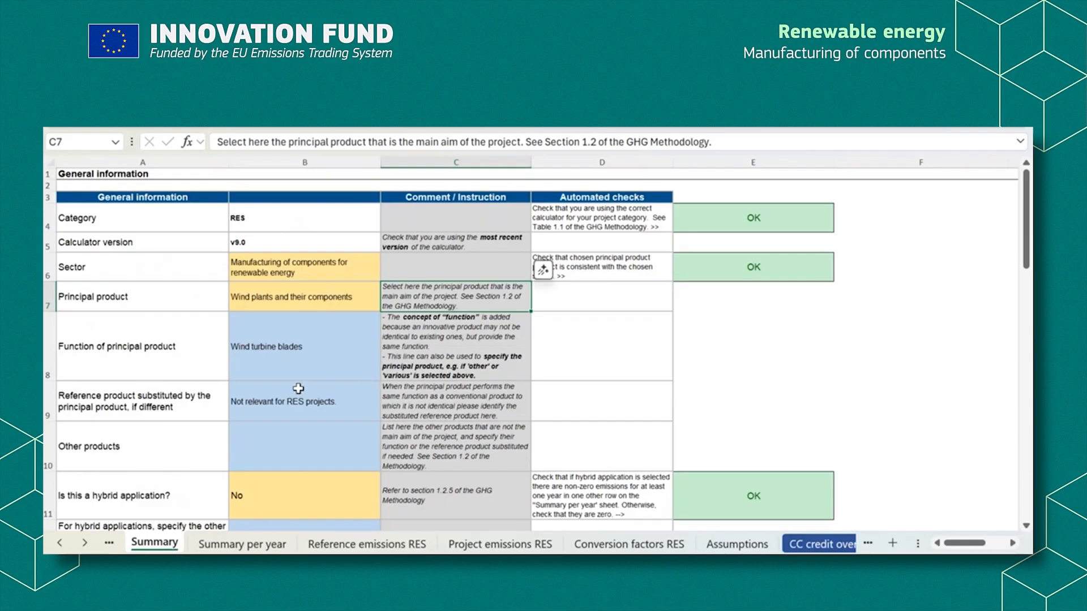
pyautogui.scroll(-3, 298, 388)
pyautogui.scroll(-2, 298, 388)
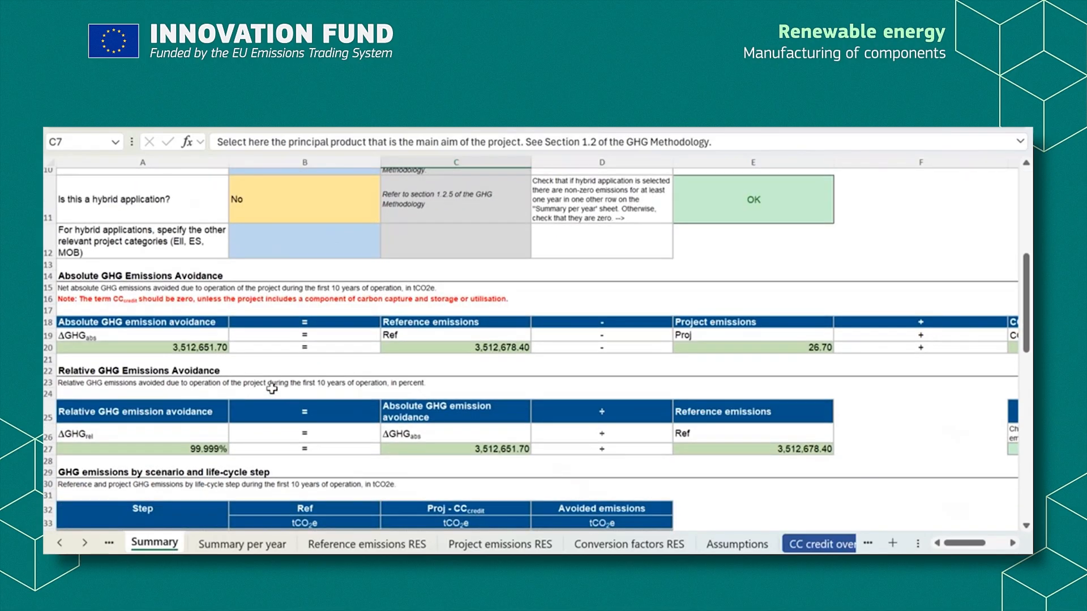
pyautogui.moveTo(211, 322); pyautogui.dragTo(212, 360)
pyautogui.moveTo(207, 410); pyautogui.dragTo(205, 449)
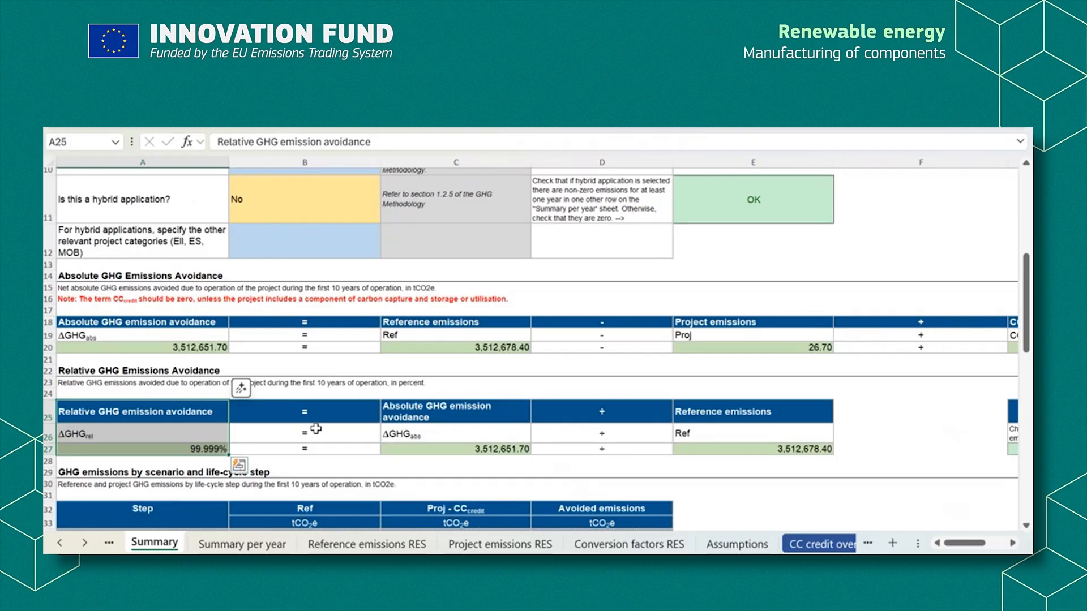
# Step: Check the absolute and relative avoidance results on the Summary sheet, then the emissions by life-cycle step and the additional GHG indicators
pyautogui.click(217, 349)
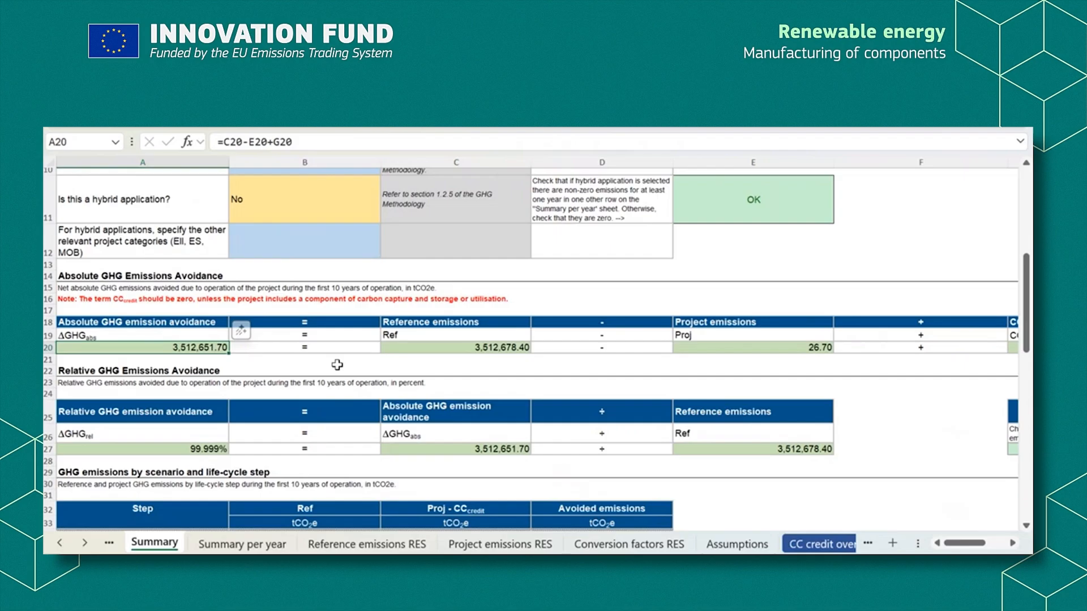
pyautogui.click(211, 449)
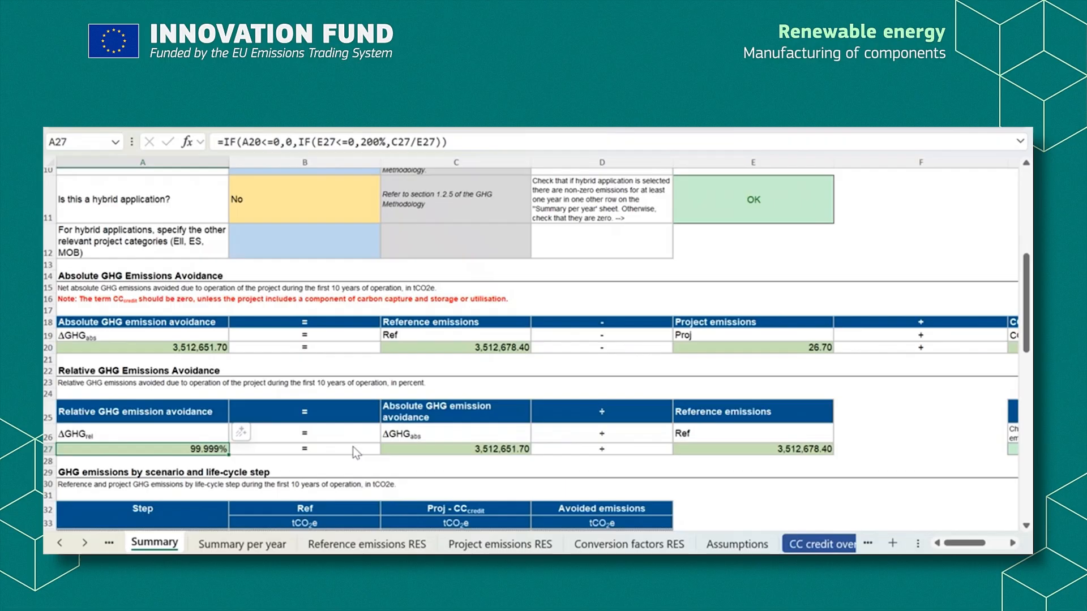
pyautogui.scroll(-6, 352, 446)
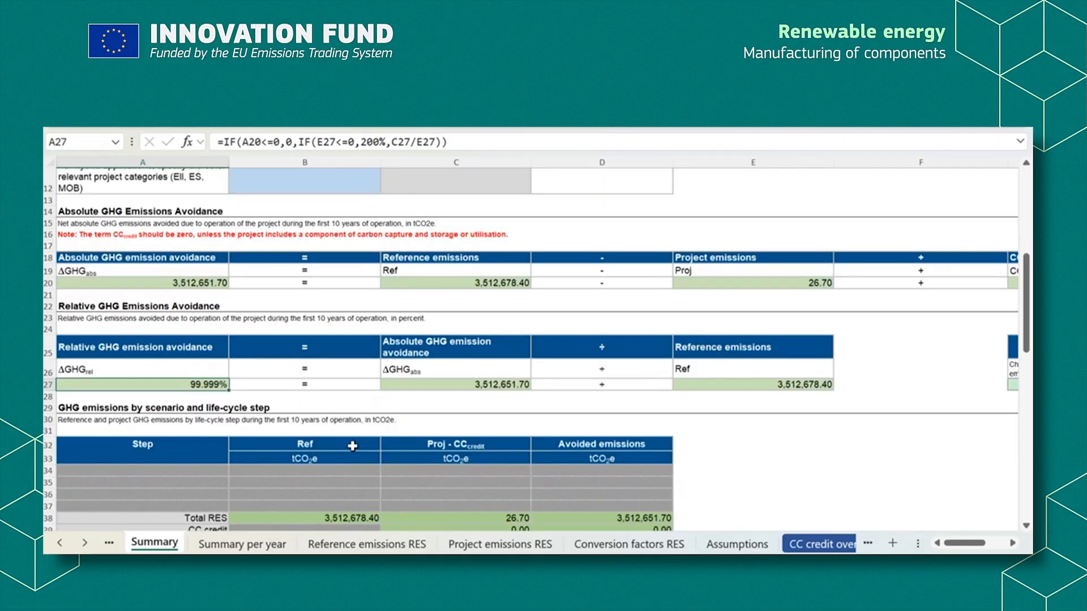
pyautogui.scroll(-3, 353, 446)
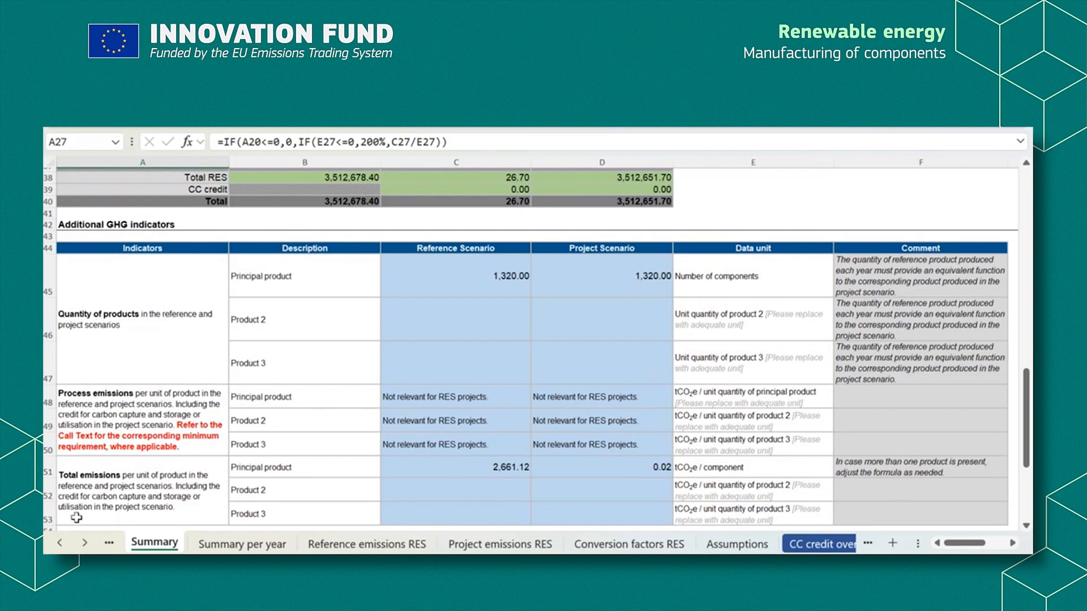
# Step: Open the Overview (Example) sheet and review the list of sheets in its Structure section
pyautogui.click(60, 544)
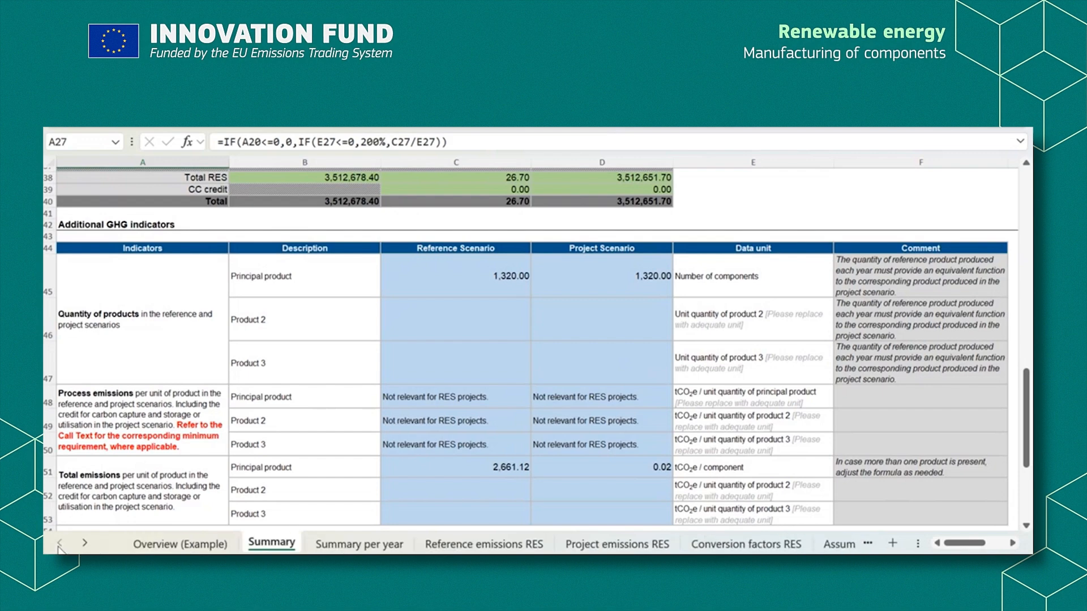
pyautogui.click(166, 544)
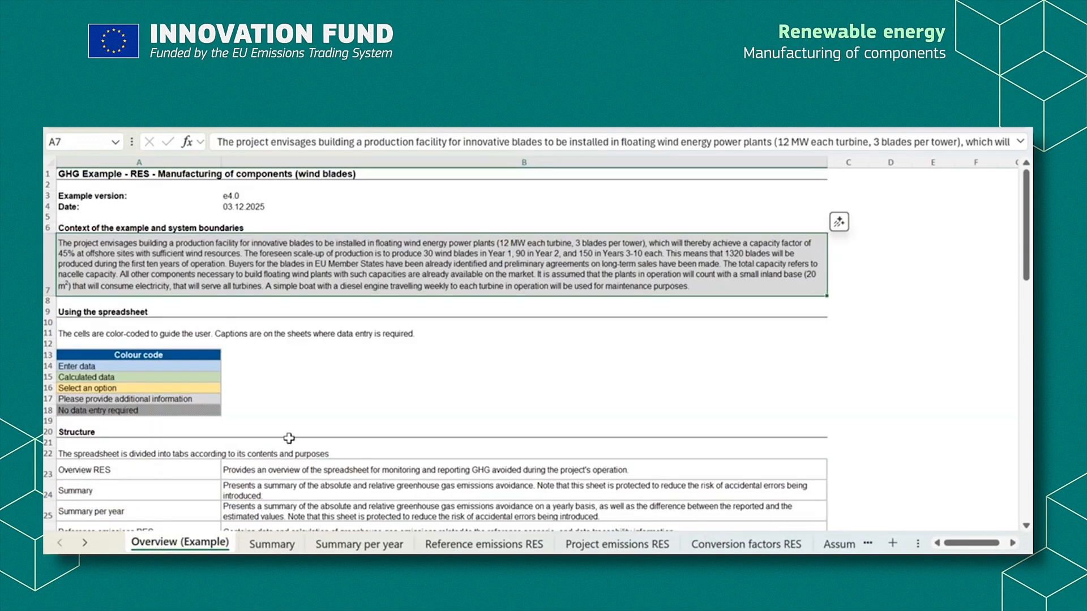
pyautogui.scroll(-4, 289, 438)
pyautogui.scroll(-1, 288, 438)
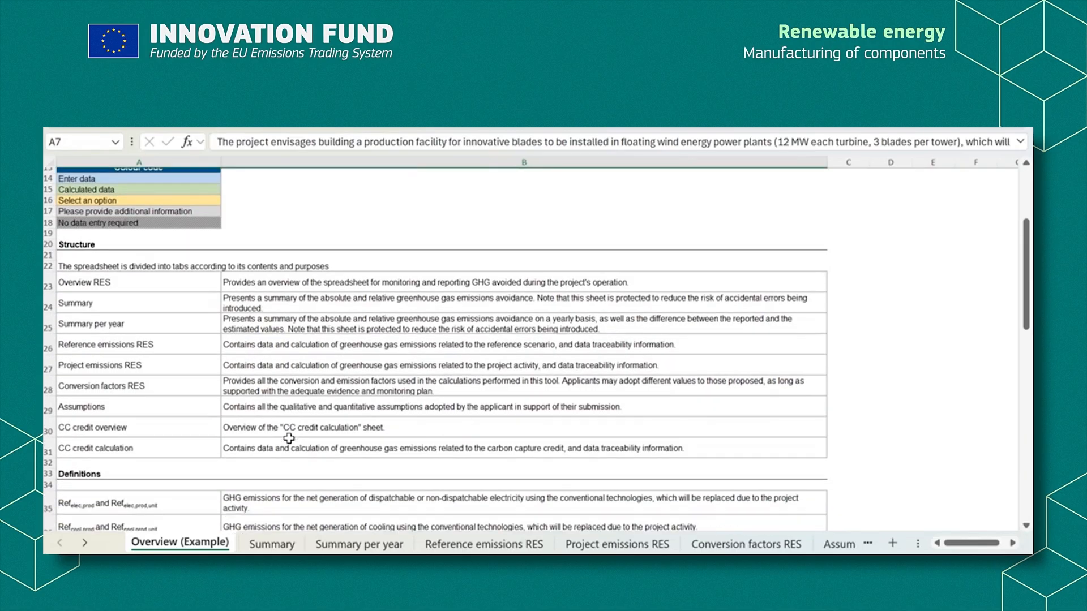